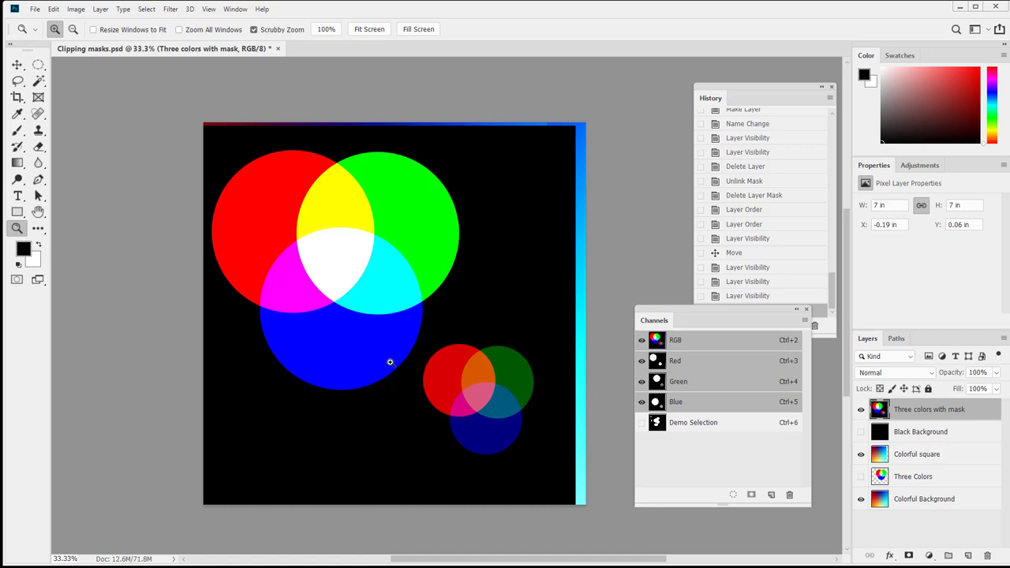
Align the "Three colors with mask" layer with the canvas at X 0, Y 0 and mask it with a freehand lasso selection across the three large circles
key(v)
drag(389, 362, 400, 359)
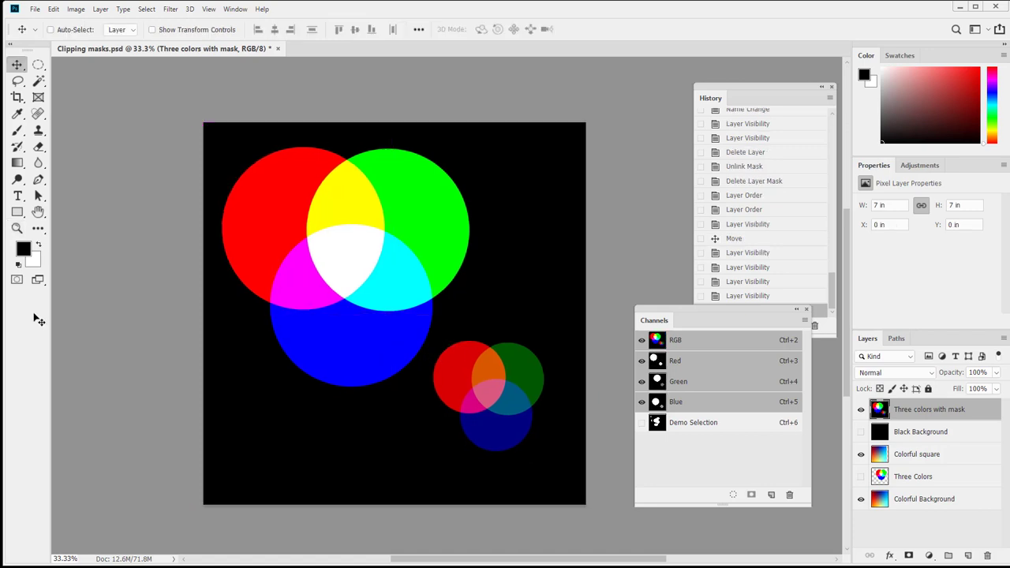
click(17, 81)
mouse_move(363, 168)
mouse_down()
mouse_move(435, 171)
mouse_move(452, 218)
mouse_move(416, 264)
mouse_move(410, 346)
mouse_move(308, 302)
mouse_up()
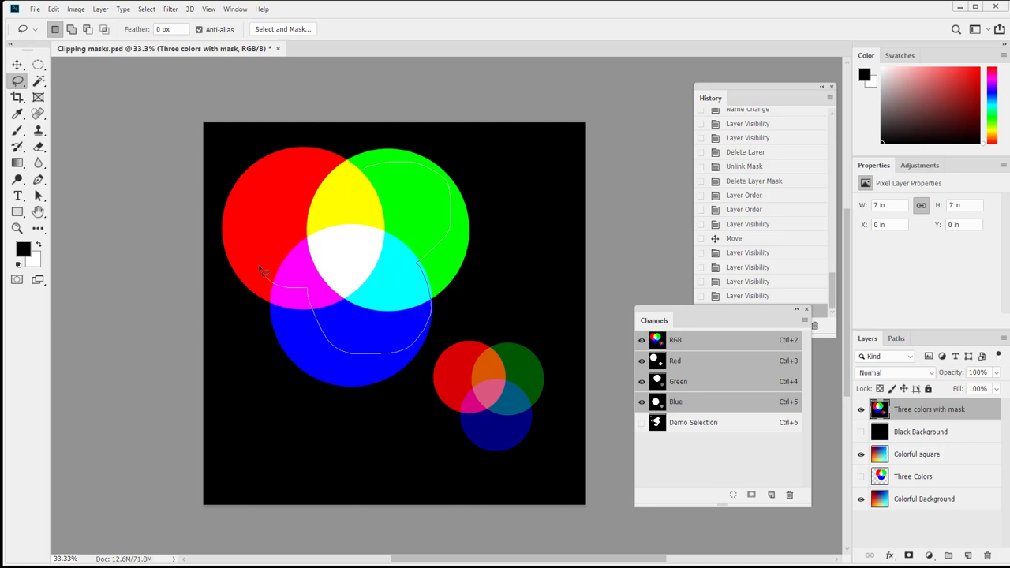
drag(301, 181, 358, 175)
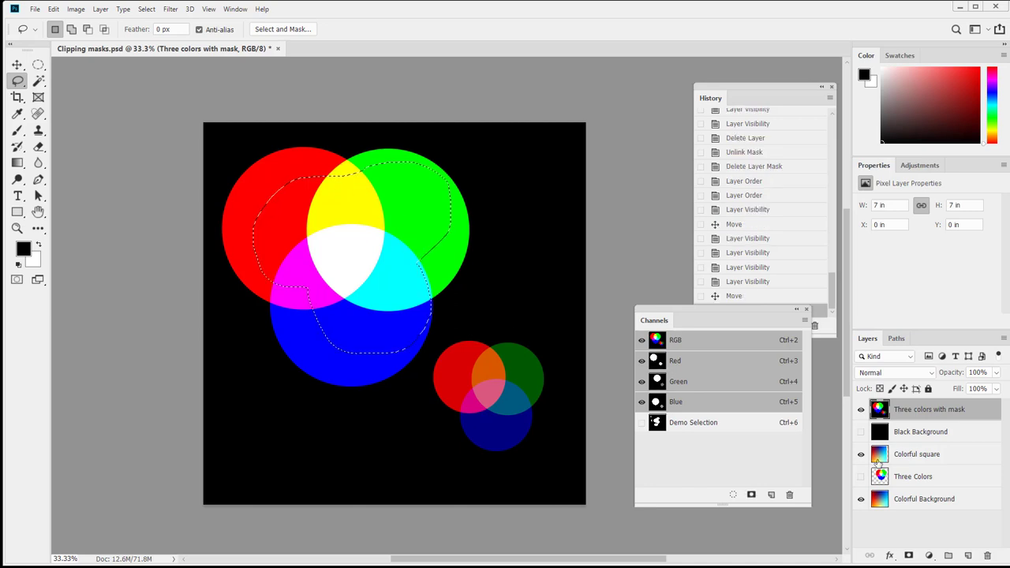
click(908, 556)
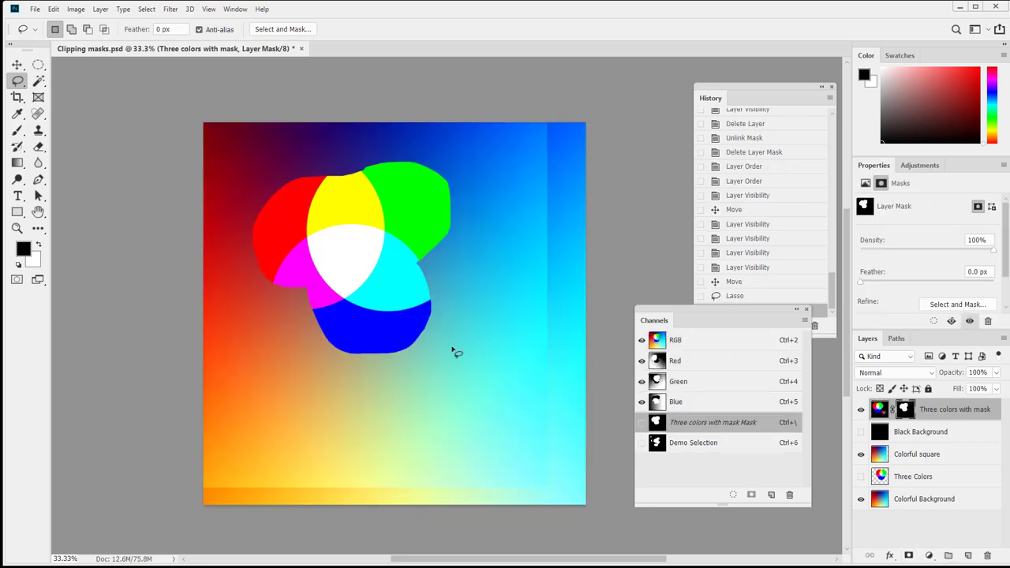
Move the "Three colors with mask" artwork together with its linked mask down and right, to around the middle of the canvas
key(v)
drag(366, 348, 405, 388)
mouse_move(524, 365)
mouse_down()
mouse_move(529, 315)
mouse_move(501, 326)
mouse_move(552, 382)
mouse_move(468, 360)
mouse_move(570, 342)
mouse_move(529, 354)
mouse_move(529, 366)
mouse_up()
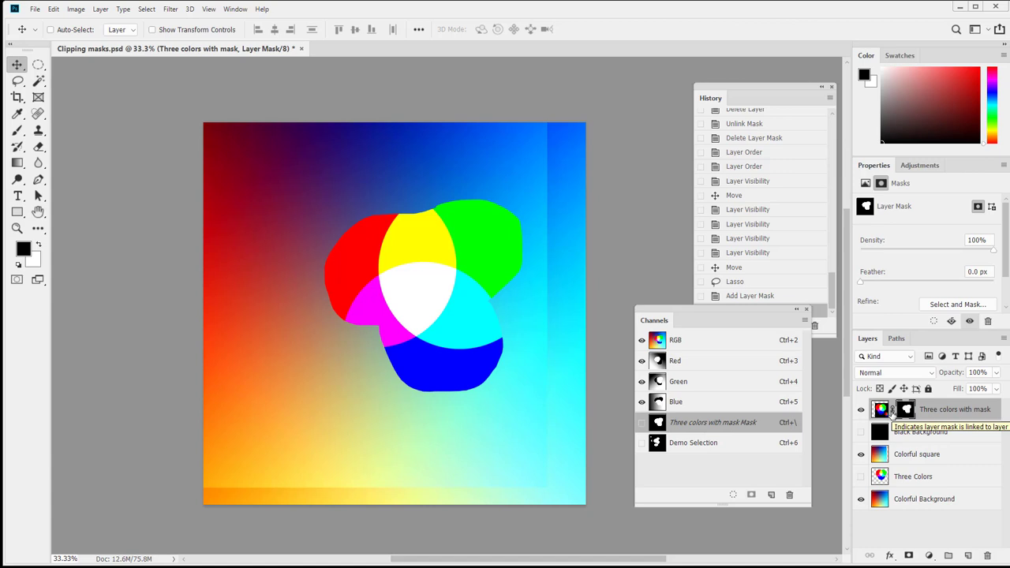
Unlink the mask from the "Three colors with mask" layer and reposition the mask and the artwork independently of each other
click(880, 408)
drag(433, 333, 391, 323)
click(874, 409)
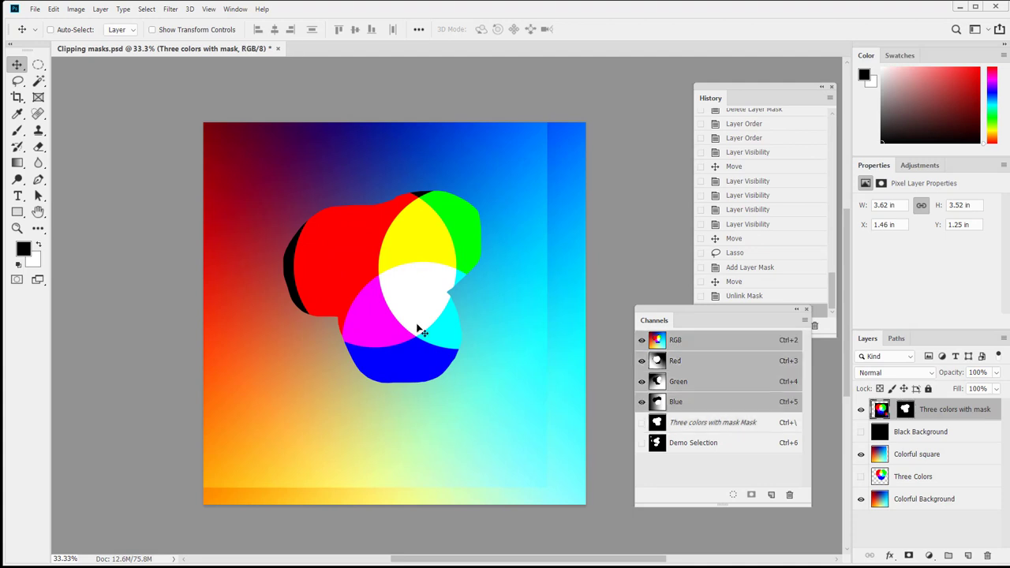
drag(325, 272, 270, 254)
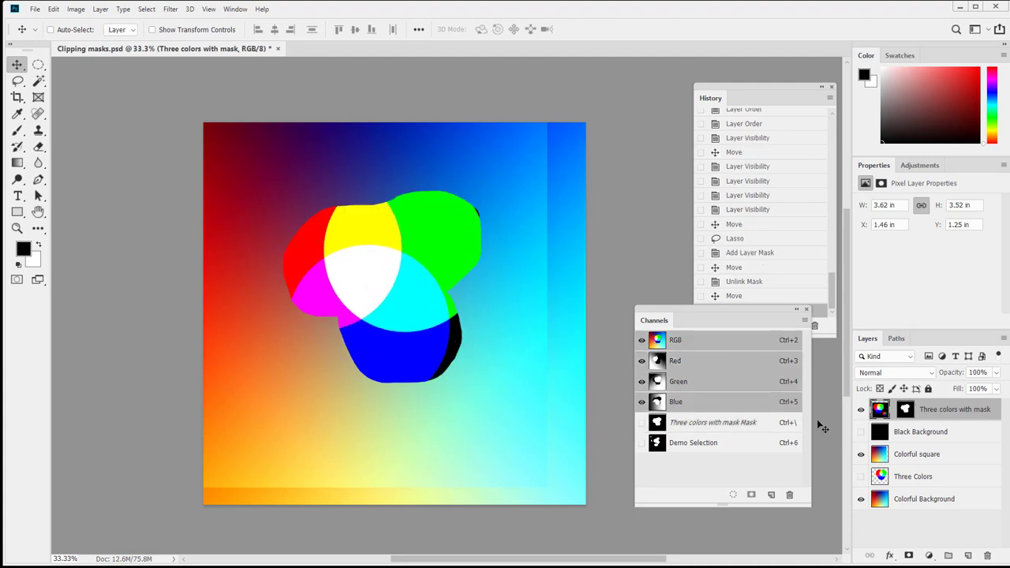
drag(323, 276, 433, 302)
click(904, 409)
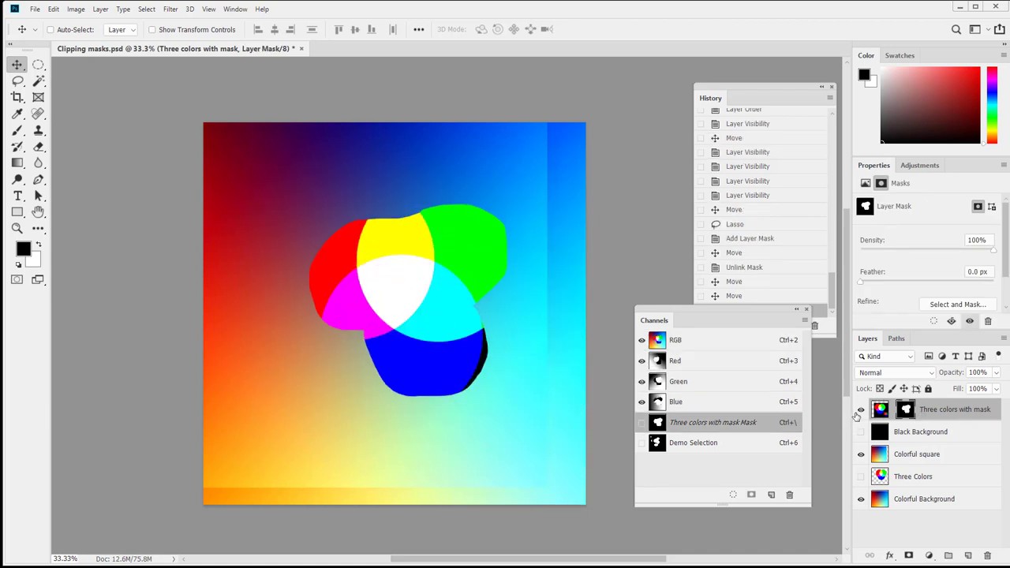
Hide "Three colors with mask", show Black Background, and reorder the layers to Colorful square, Black Background, Three colors with mask
click(860, 410)
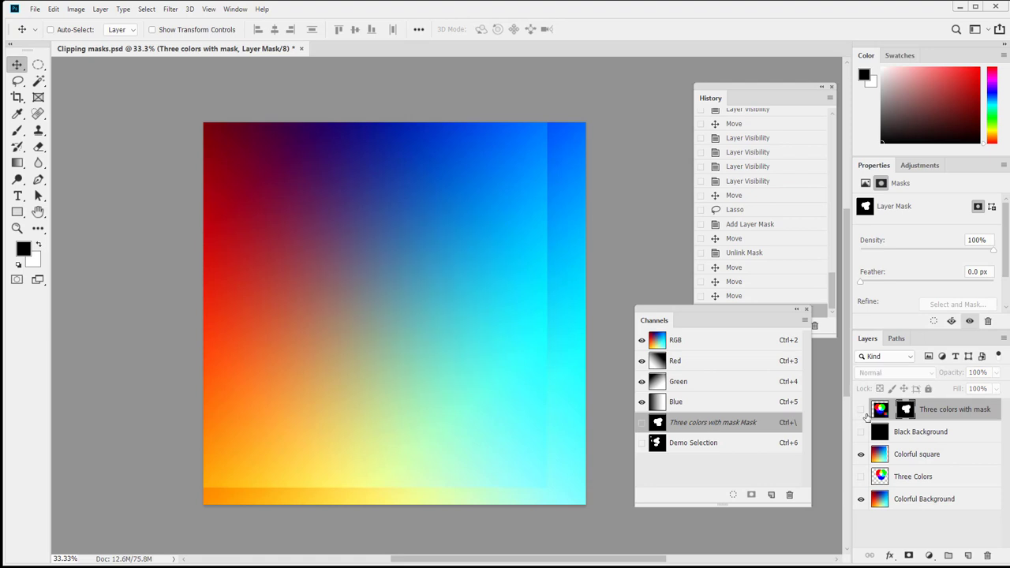
click(880, 455)
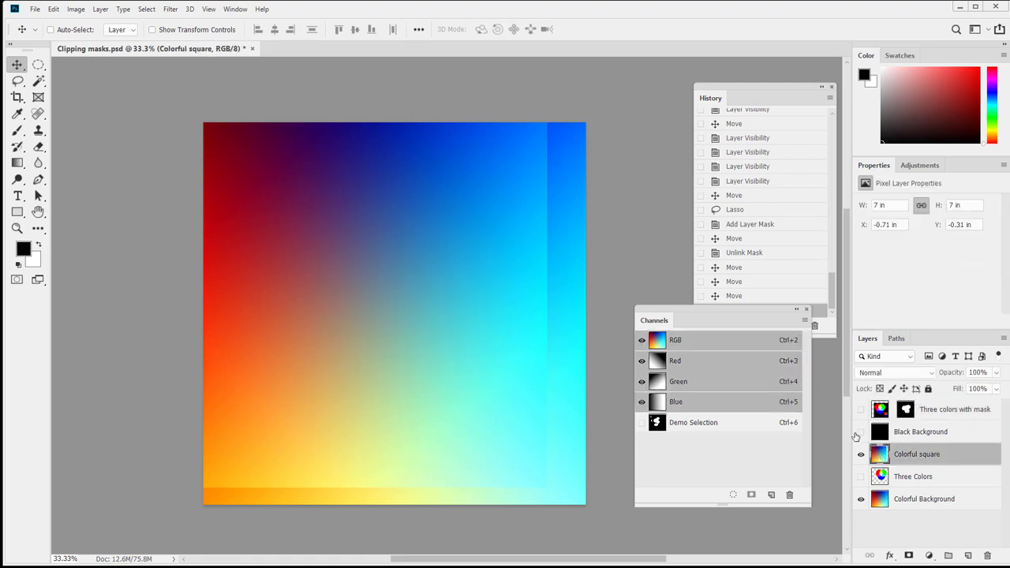
click(859, 432)
drag(909, 432, 909, 467)
drag(880, 410, 894, 472)
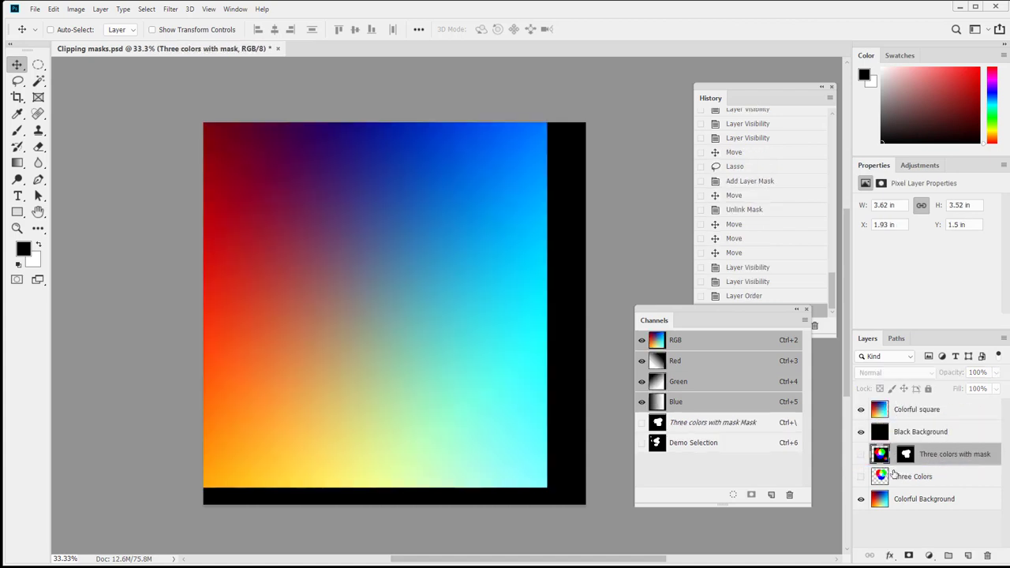
Add a new layer above all the others and paint looping black brush strokes on it around the middle of the canvas
click(968, 555)
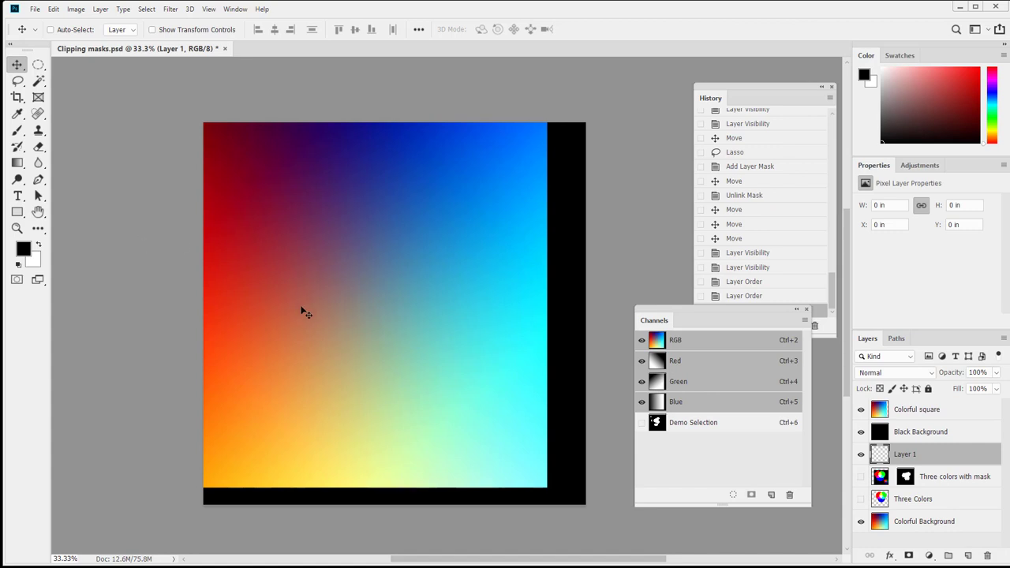
key(b)
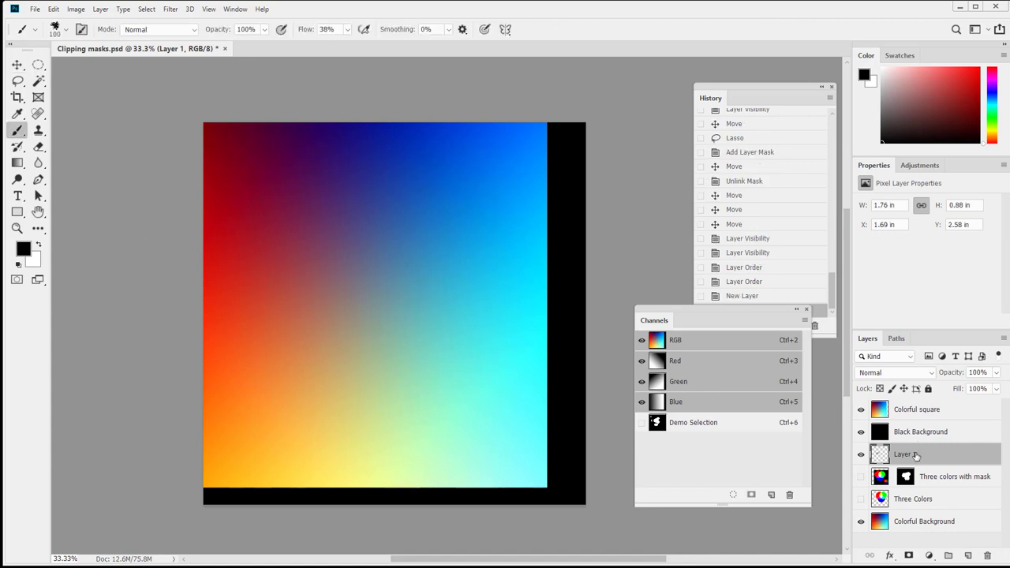
drag(908, 413, 914, 404)
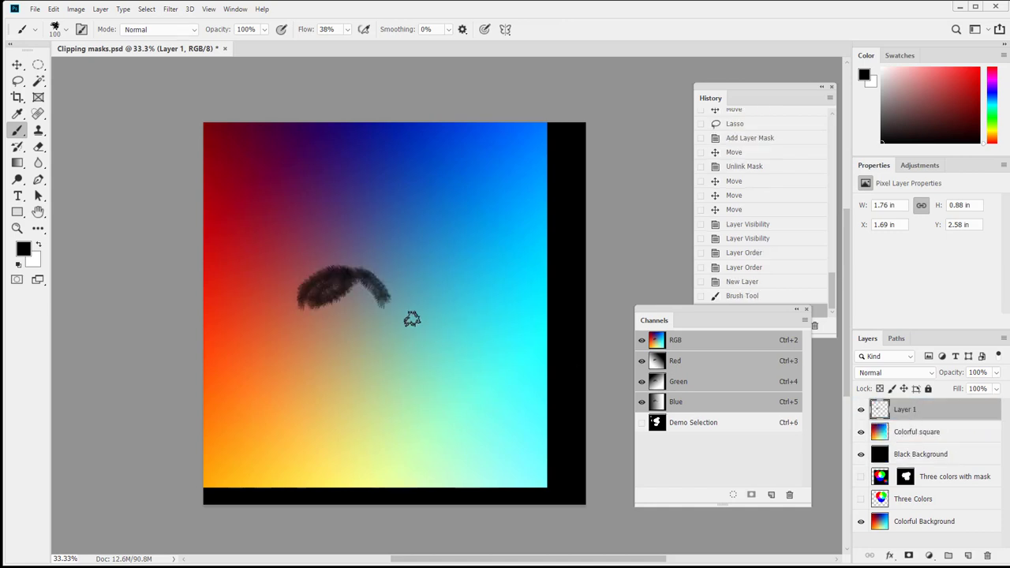
mouse_move(410, 311)
mouse_down()
mouse_move(402, 280)
mouse_move(364, 253)
mouse_move(385, 278)
mouse_move(264, 282)
mouse_up()
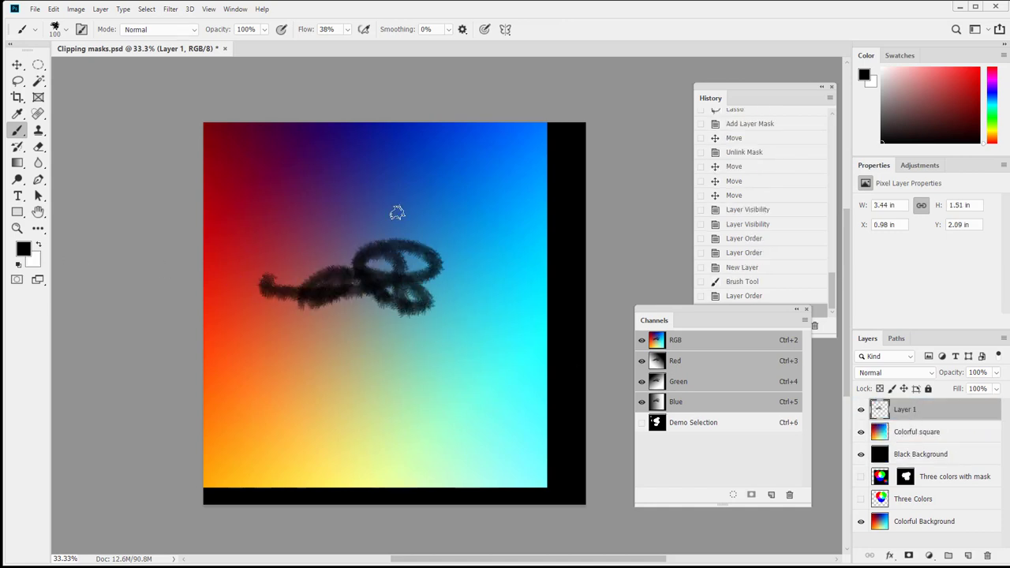
Paint over the black strokes in several colours, ending with magenta, and enlarge the brush to 400
click(956, 73)
mouse_move(367, 326)
mouse_down()
mouse_move(362, 289)
mouse_move(384, 263)
mouse_move(395, 323)
mouse_move(398, 295)
mouse_move(409, 295)
mouse_move(384, 293)
mouse_move(408, 286)
mouse_move(370, 268)
mouse_move(344, 312)
mouse_move(428, 292)
mouse_move(368, 280)
mouse_move(322, 310)
mouse_move(350, 275)
mouse_move(378, 273)
mouse_move(336, 286)
mouse_move(328, 277)
mouse_move(362, 287)
mouse_move(348, 287)
mouse_move(408, 265)
mouse_move(306, 326)
mouse_move(395, 309)
mouse_up()
click(993, 105)
click(992, 85)
key(bracketright)
key(bracketright)
key(bracketright)
key(bracketright)
key(bracketright)
key(bracketright)
key(bracketright)
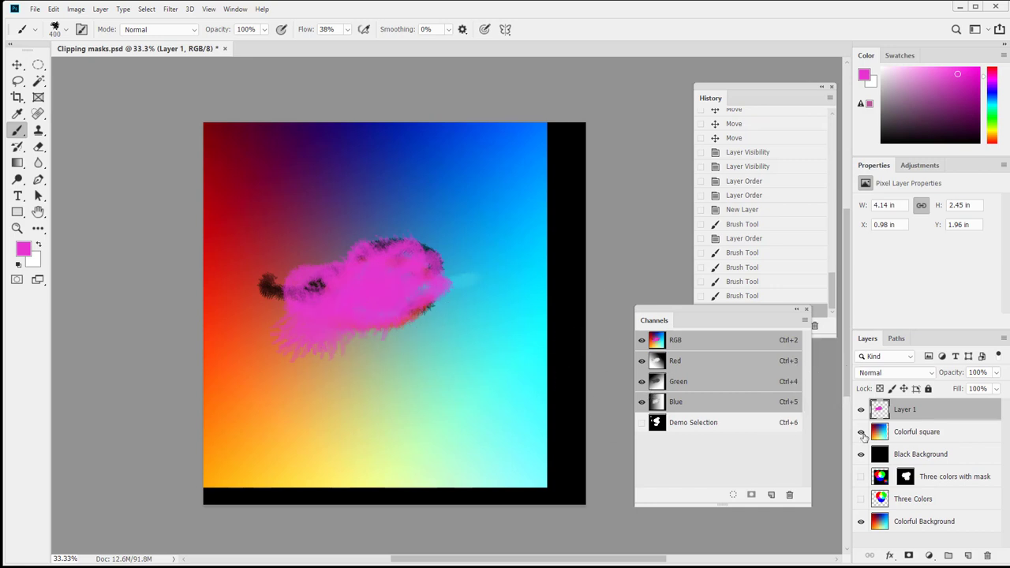
Hide every layer except the painted one and extend the painted shape down and right with more magenta strokes
drag(862, 436, 861, 522)
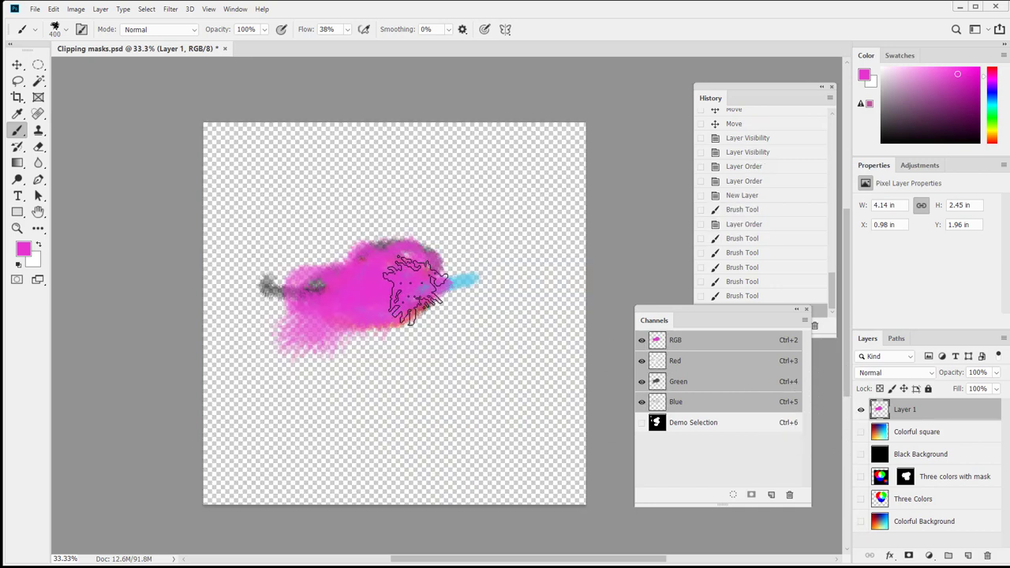
mouse_move(414, 287)
mouse_down()
mouse_move(467, 360)
mouse_move(421, 326)
mouse_move(354, 311)
mouse_move(399, 307)
mouse_move(333, 275)
mouse_move(394, 299)
mouse_move(428, 295)
mouse_up()
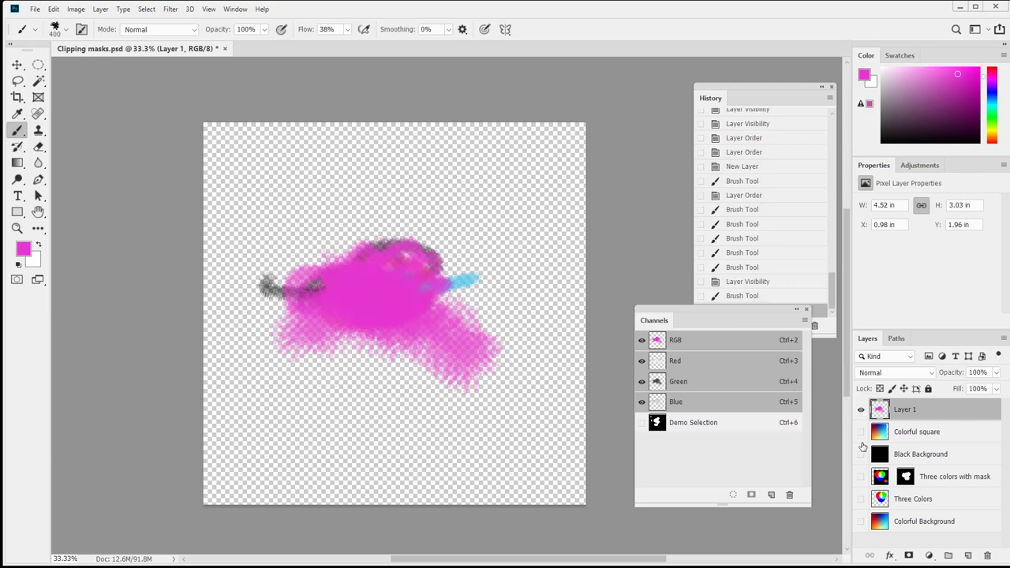
Show Colorful square and Black Background, place the painted layer between them, and rename it "Clipping mask"
drag(861, 432, 860, 454)
mouse_move(880, 416)
mouse_down()
mouse_move(876, 433)
mouse_move(881, 417)
mouse_move(907, 436)
mouse_up()
double_click(905, 432)
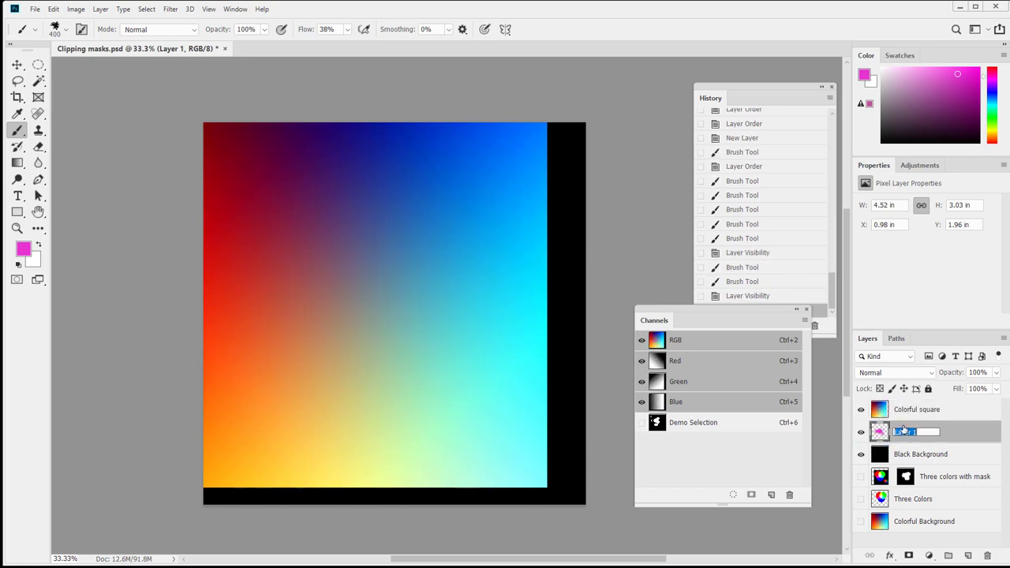
text(clipping mask)
key(Return)
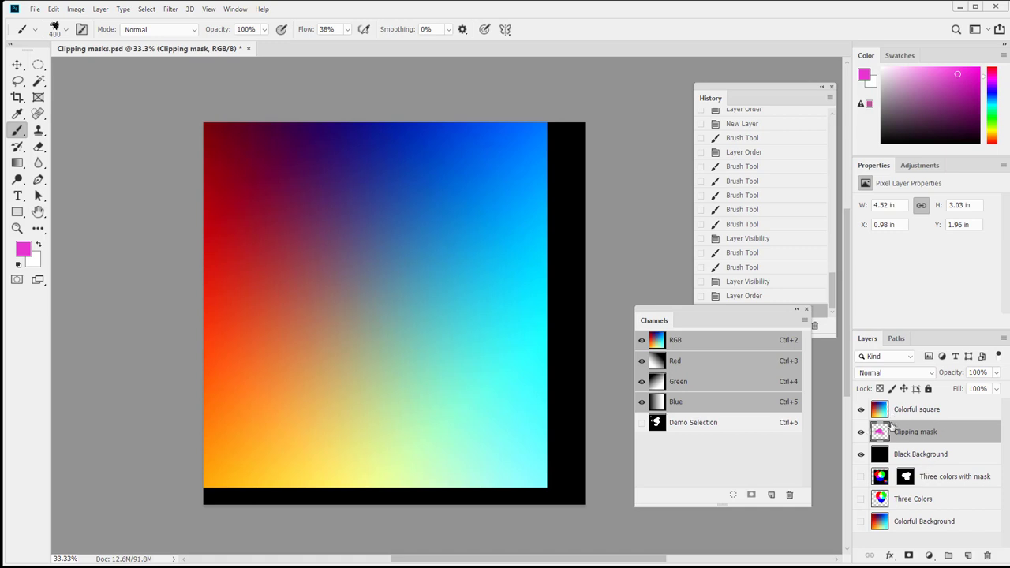
Try clipping the "Clipping mask" layer to Black Background, and reverse it
click(77, 10)
mouse_move(100, 9)
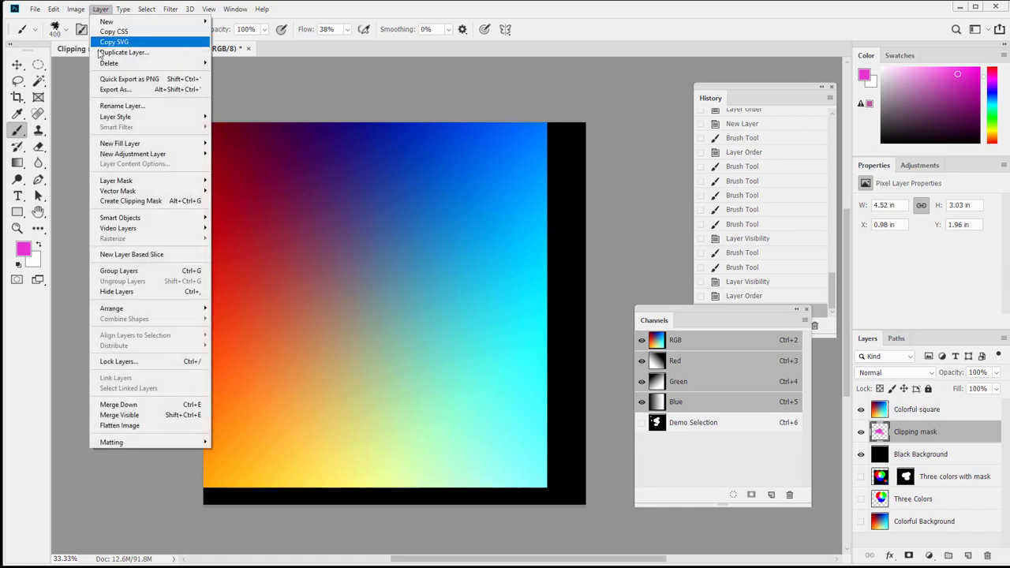
click(143, 202)
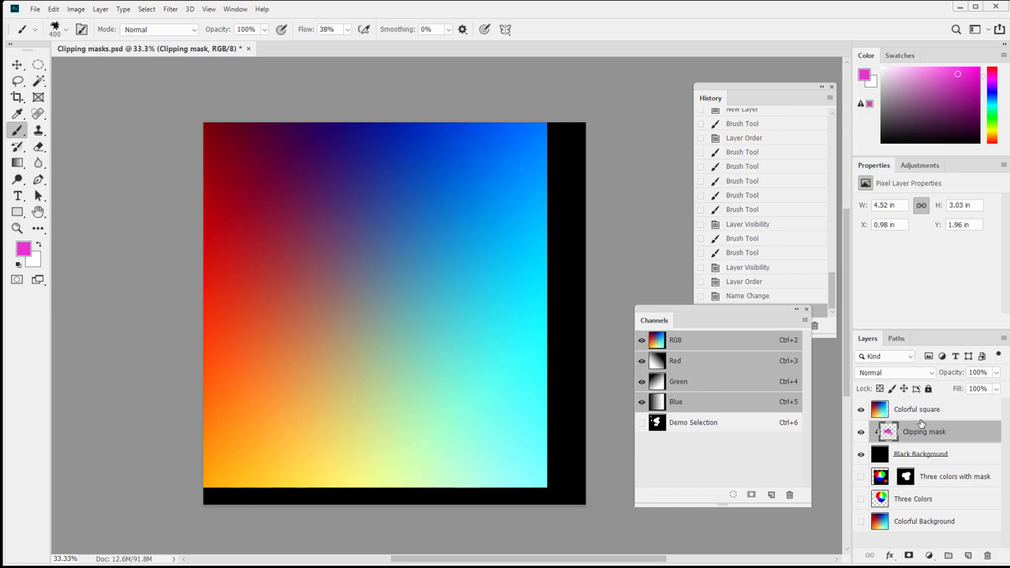
key(ctrl+alt+g)
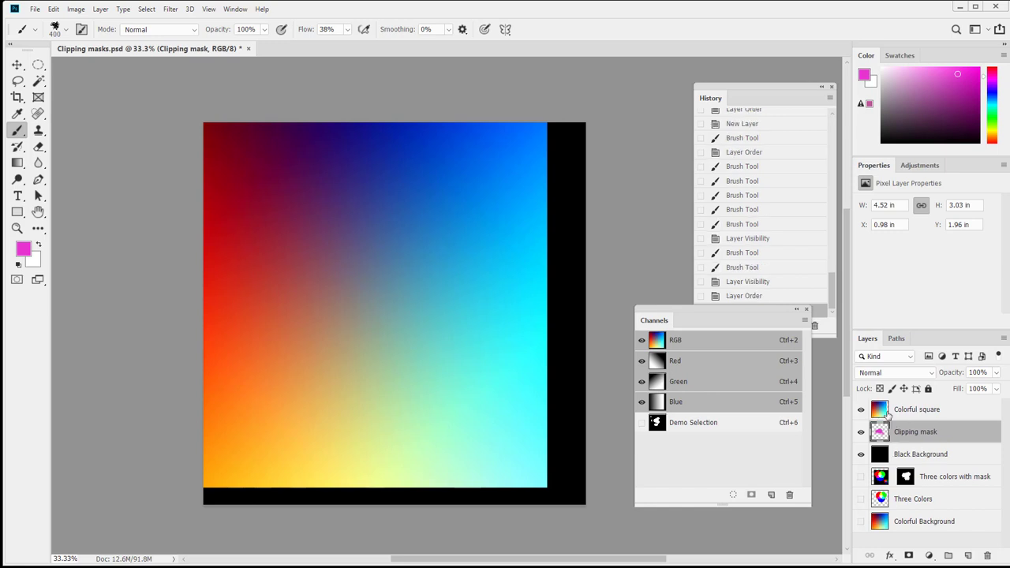
Create a clipping mask that clips the Colorful square layer to the painted "Clipping mask" layer below it
click(941, 411)
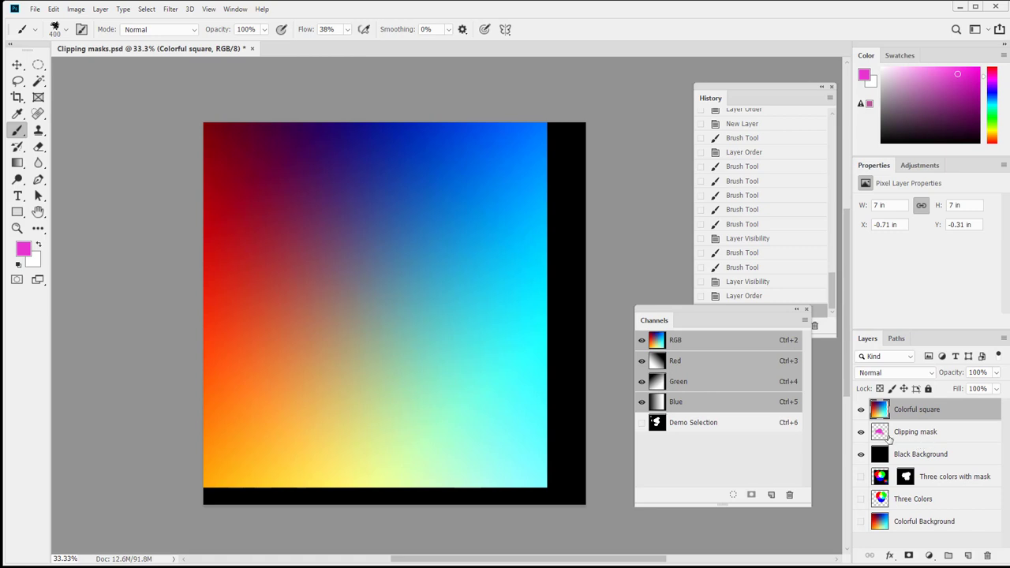
click(76, 9)
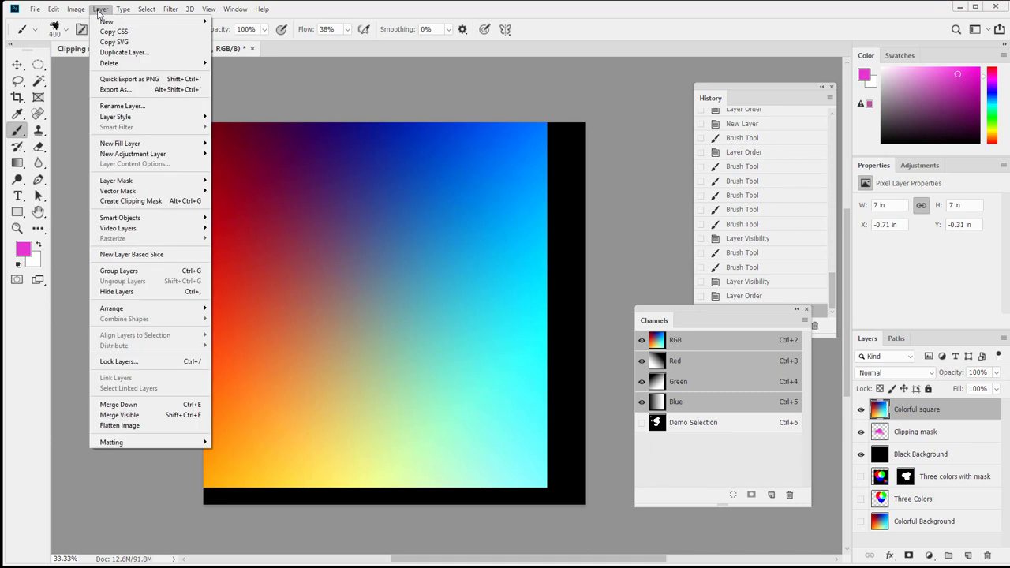
click(131, 201)
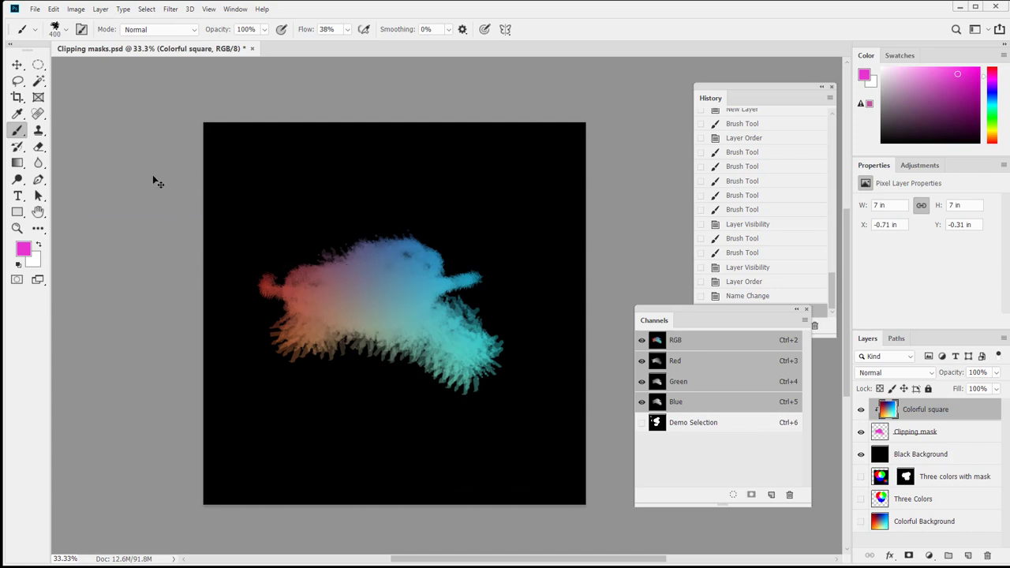
Move Colorful square to X -0.51 in, Y 0.17 in and the "Clipping mask" layer to X 1.06 in, Y 2.25 in
key(v)
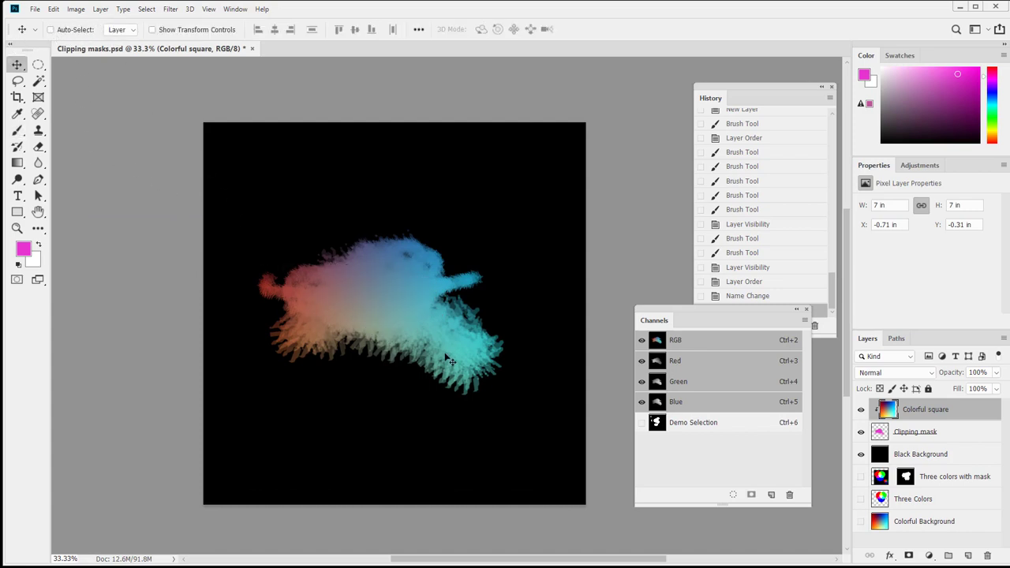
drag(376, 313, 413, 332)
click(871, 436)
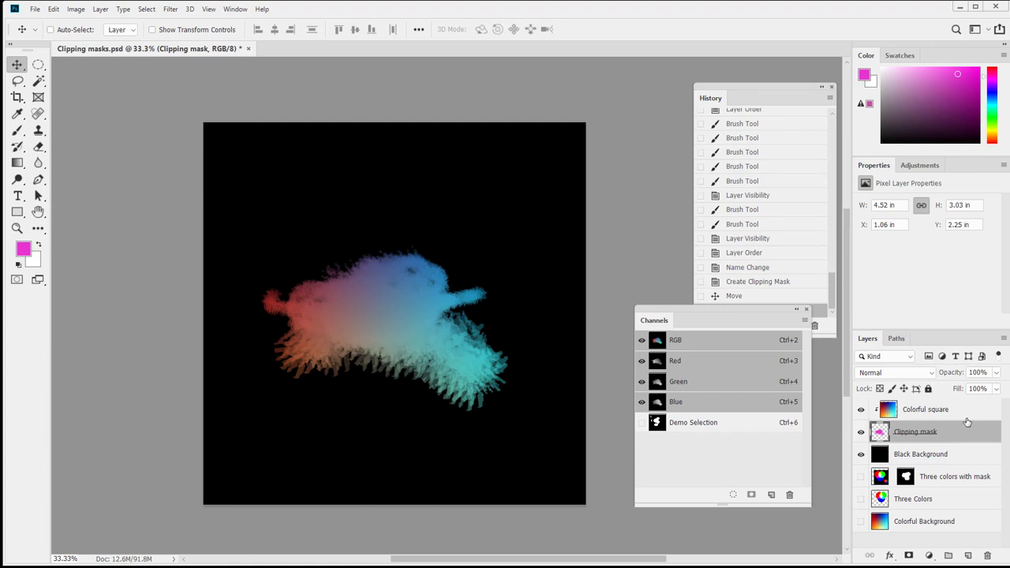
click(75, 9)
click(76, 8)
Release the clipping mask from Colorful square and move that layer to X 0 in, Y 0 in to cover the canvas
click(946, 411)
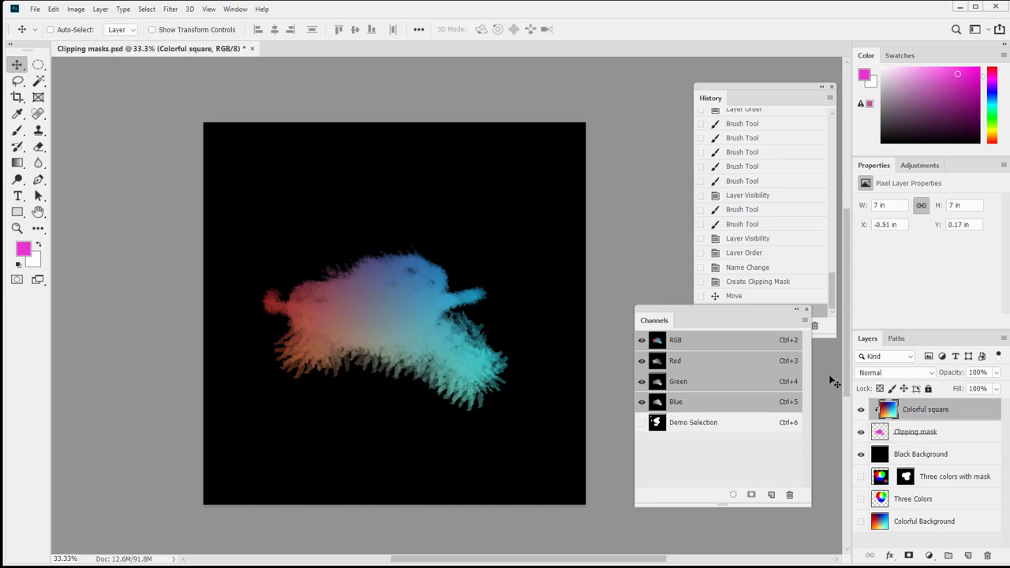
click(77, 9)
mouse_move(100, 8)
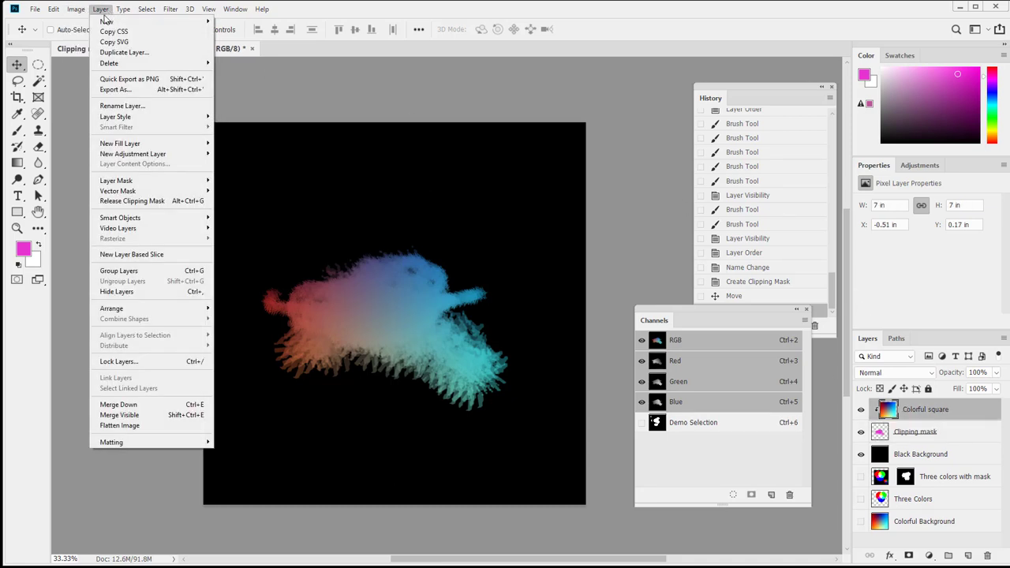
click(133, 200)
drag(479, 387, 508, 377)
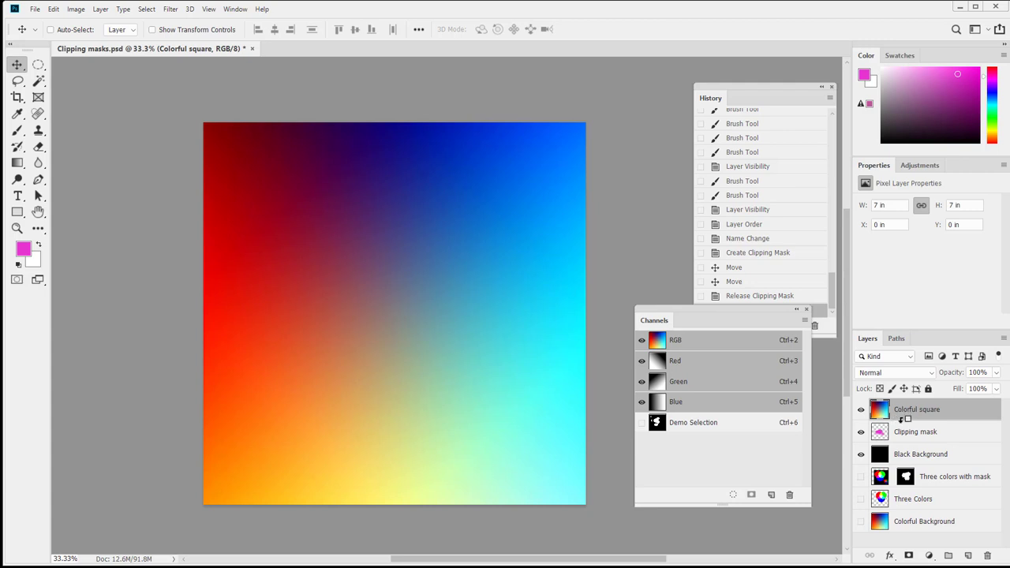
Clip Colorful square to the "Clipping mask" layer again and view the result with Black Background briefly hidden
alt+click(903, 418)
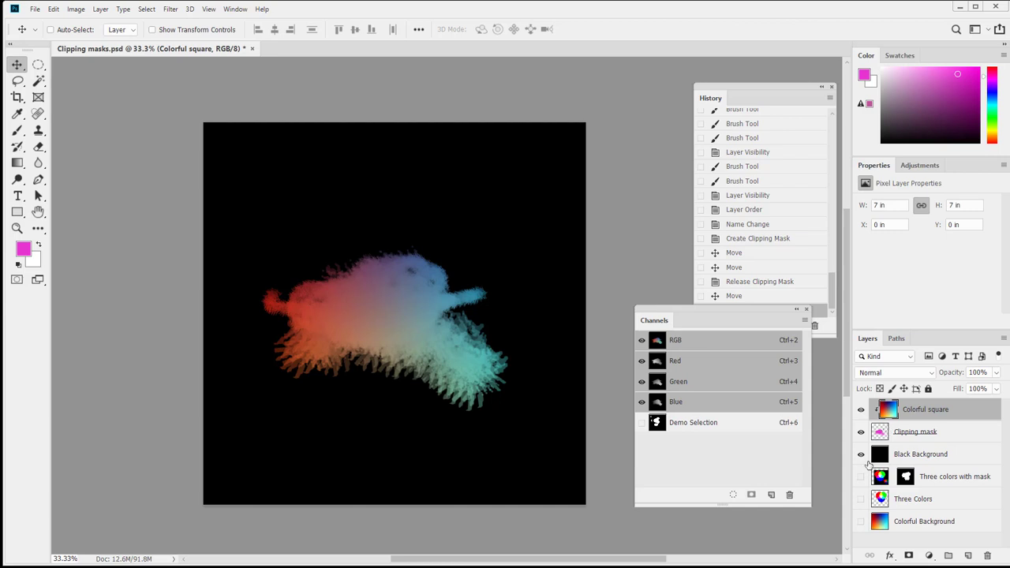
click(863, 457)
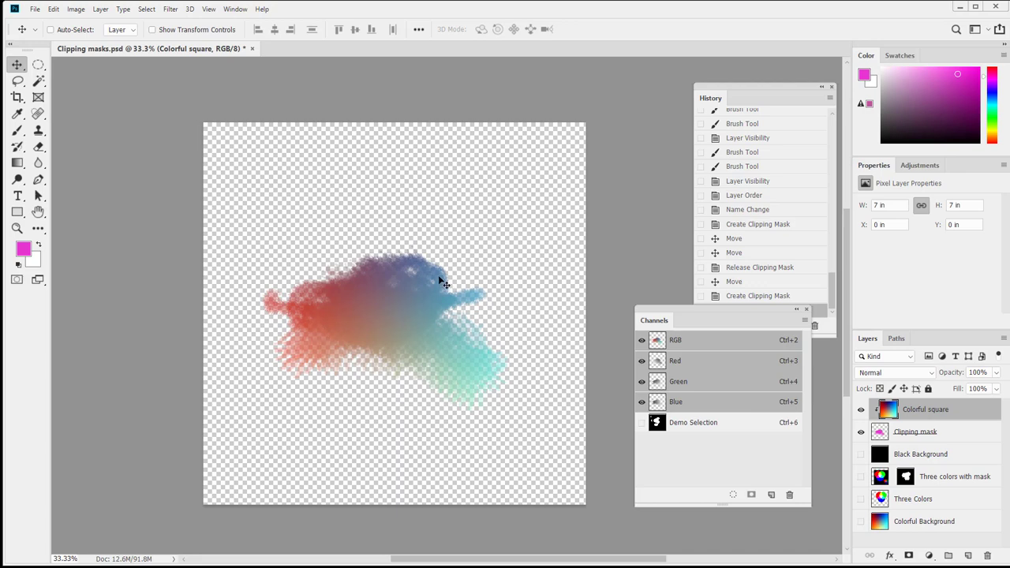
click(861, 455)
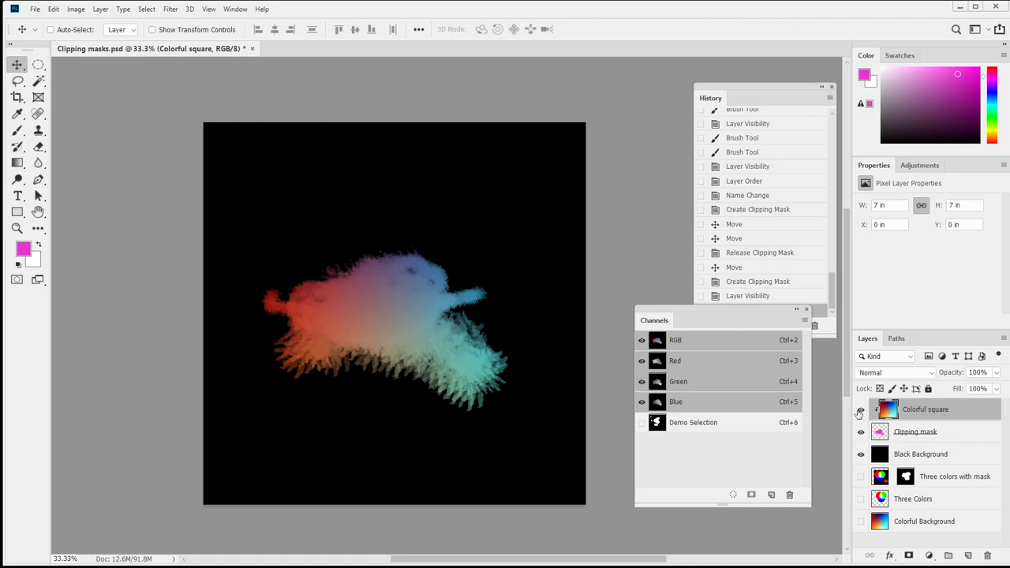
Shift the clipped Colorful square within the painted shape to X 0.33 in, Y 0 in
drag(421, 334, 444, 332)
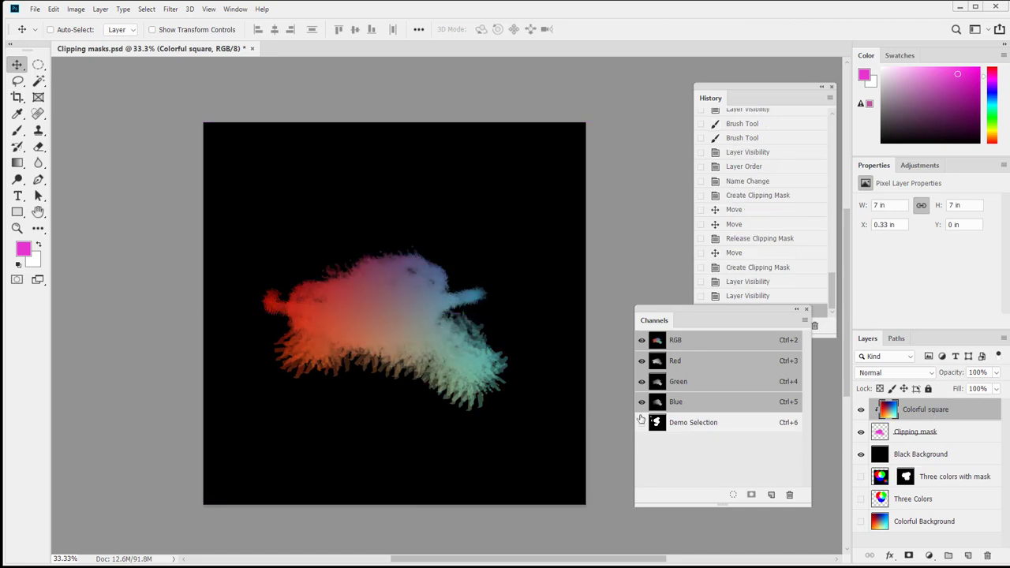
Shift the clipped Colorful square to X -3.5 in, Y -0.24 in, and show Three Colors at the top of the layer stack
drag(491, 355, 273, 339)
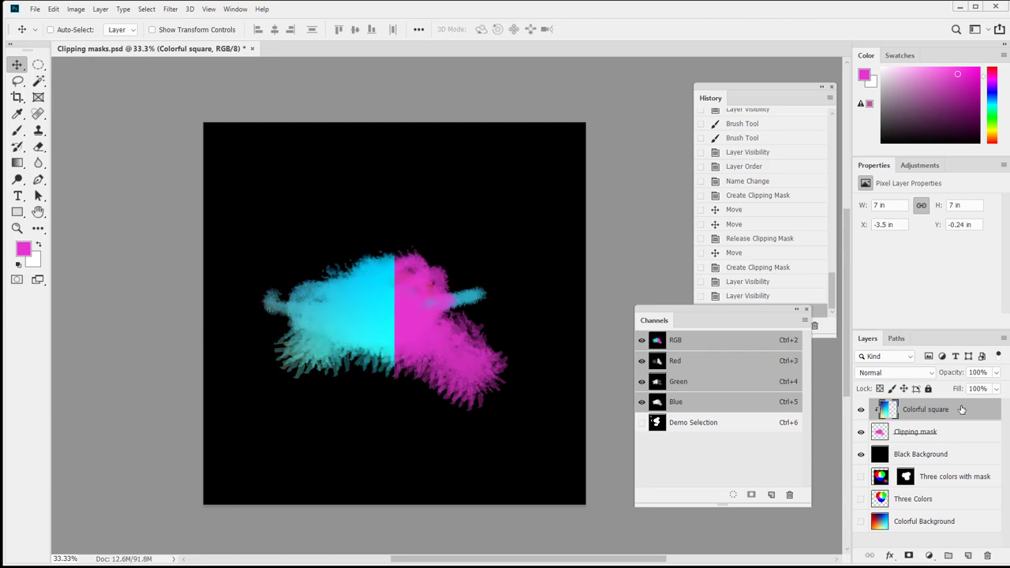
drag(905, 499, 909, 407)
click(861, 410)
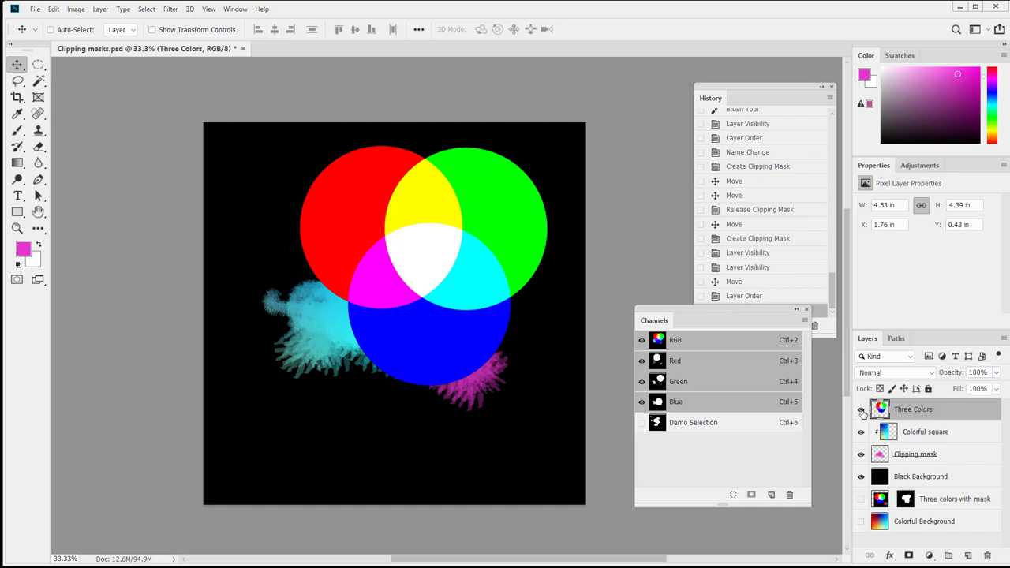
Move Three Colors over the painted shape to X 2.18 in, Y 1.86 in and add it to the clipping group
drag(473, 320, 511, 396)
drag(456, 376, 439, 375)
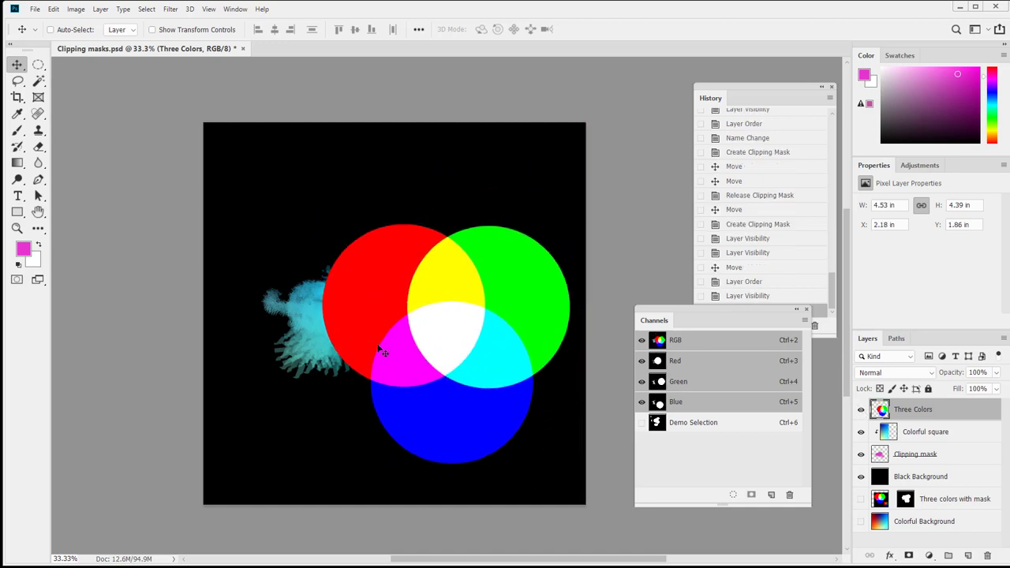
alt+click(956, 419)
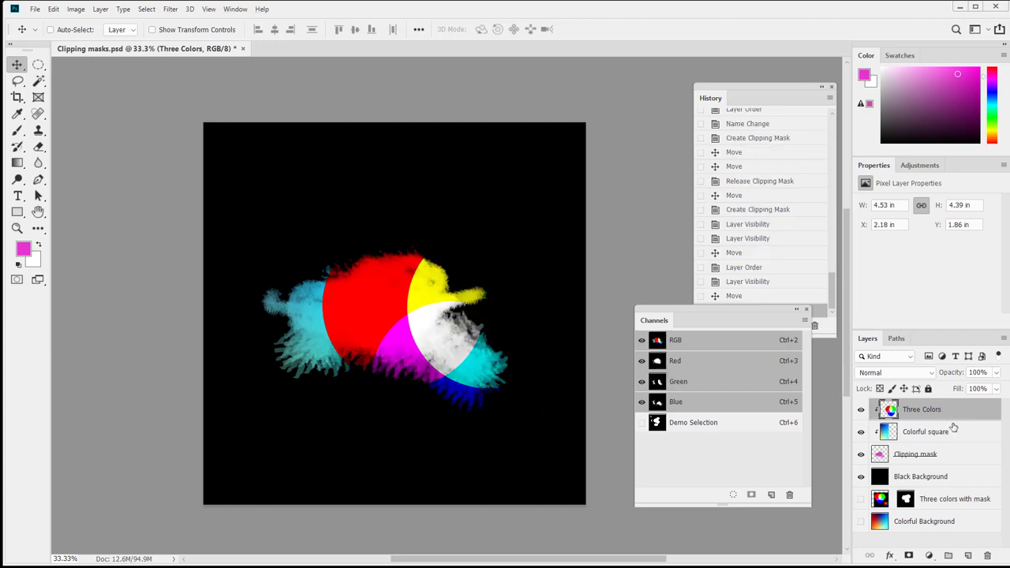
Place Three Colors beneath Colorful square within the clipping group and move Colorful square to X -3.39 in, Y 0 in
drag(920, 416, 897, 426)
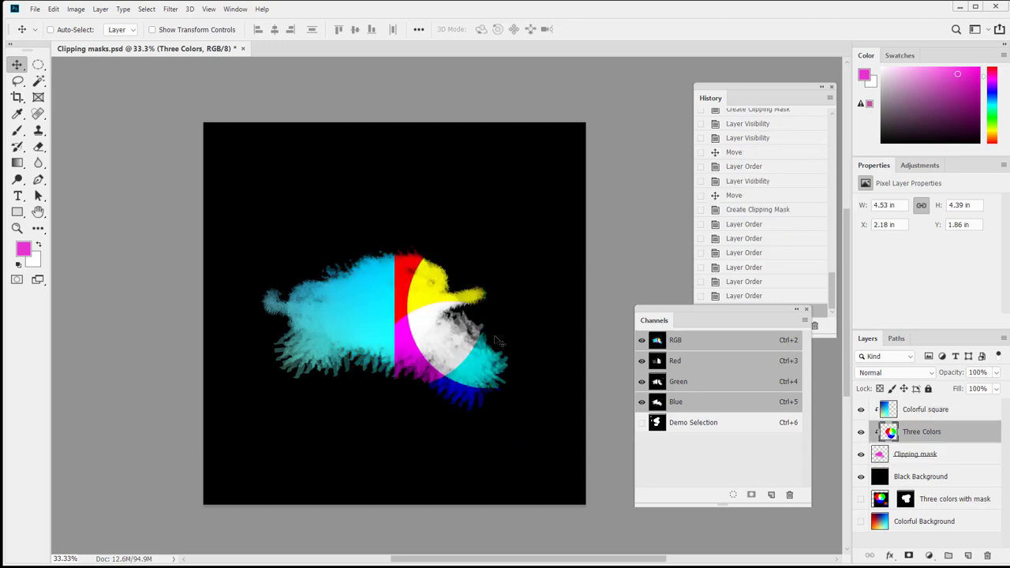
click(899, 410)
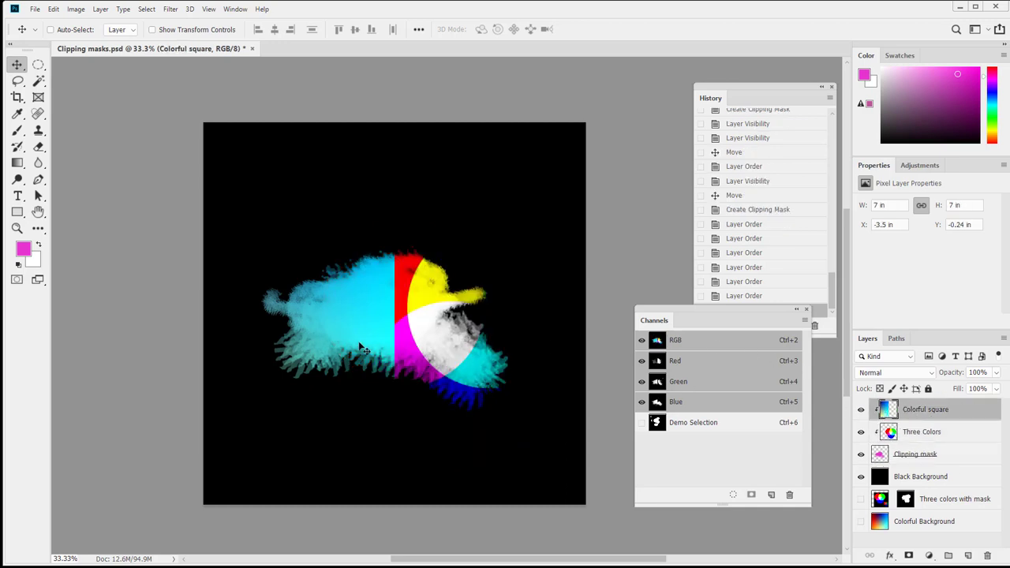
mouse_move(361, 353)
mouse_down()
mouse_move(485, 355)
mouse_move(355, 358)
mouse_up()
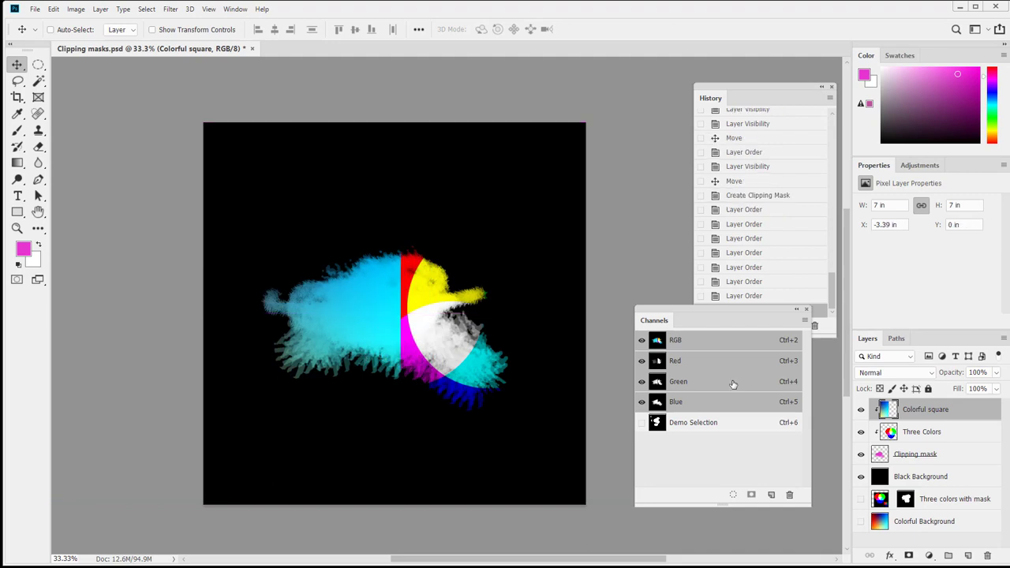
Toggle the visibility of Colorful square and Three Colors to compare the clipped layers with the painted shape beneath
click(934, 435)
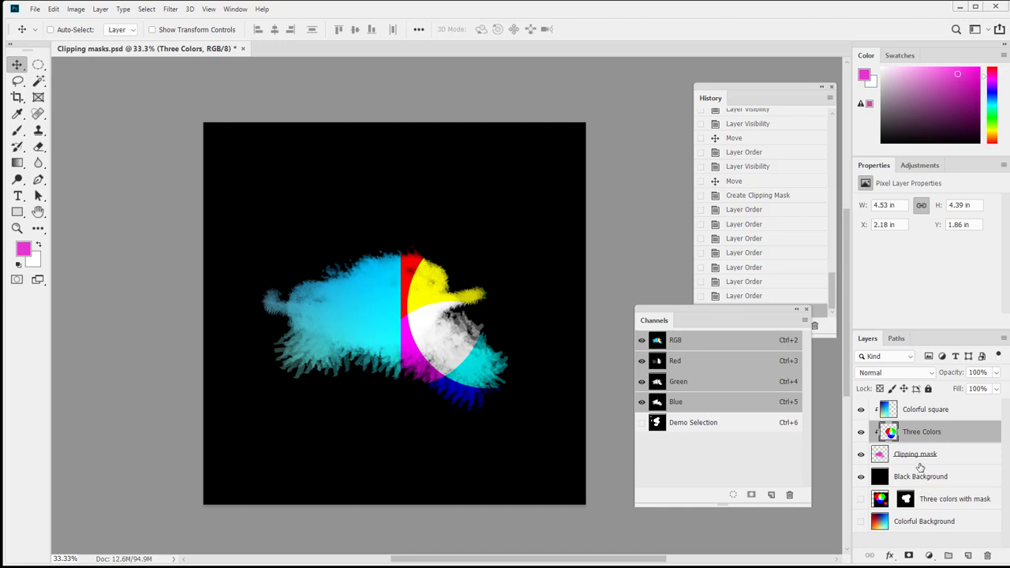
click(860, 409)
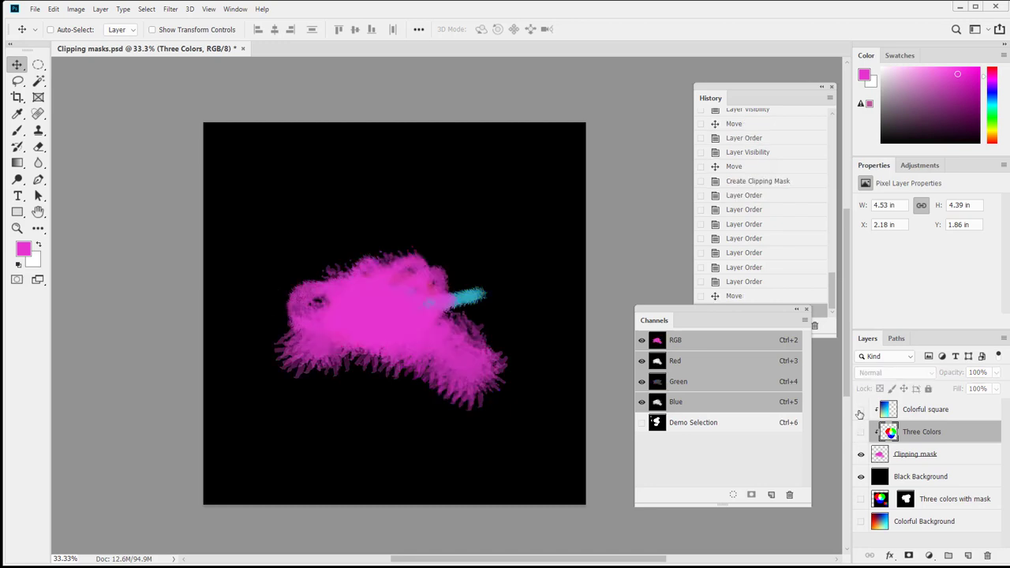
drag(860, 415, 862, 441)
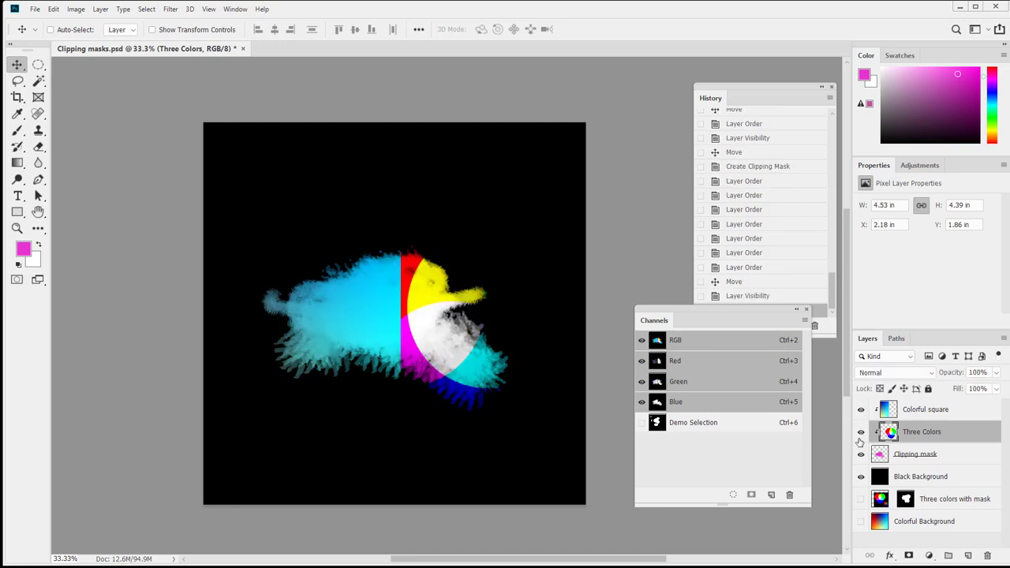
click(861, 411)
click(861, 432)
click(861, 413)
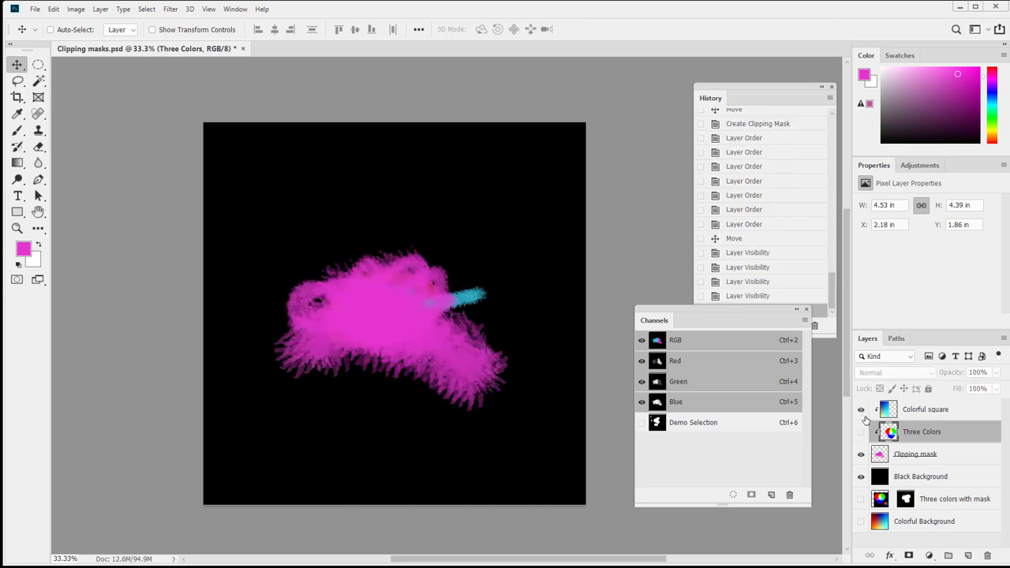
click(861, 432)
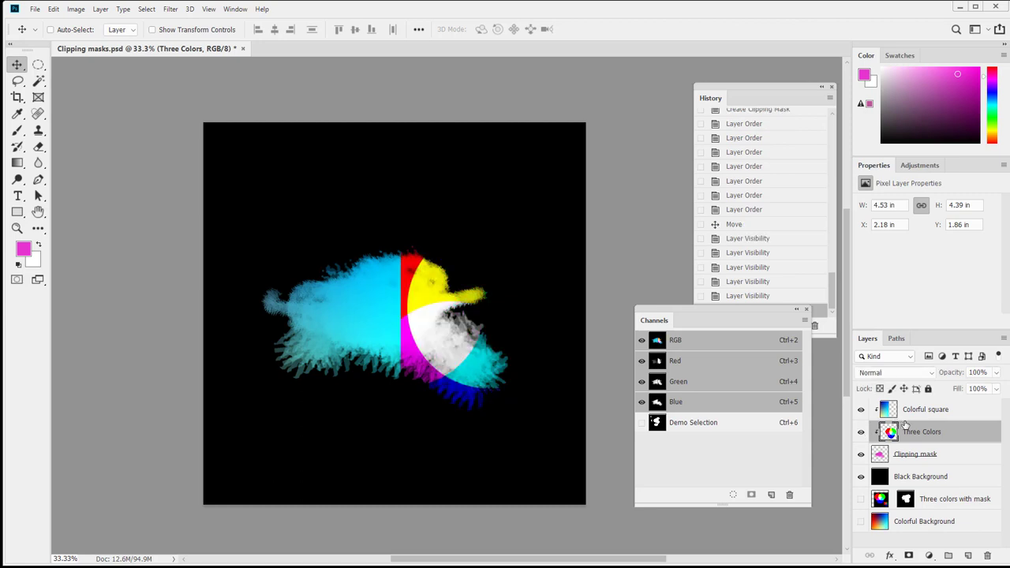
Release Colorful square and Three Colors from the clipping mask and move Colorful square to X 0 in, Y 0 in
alt+click(906, 420)
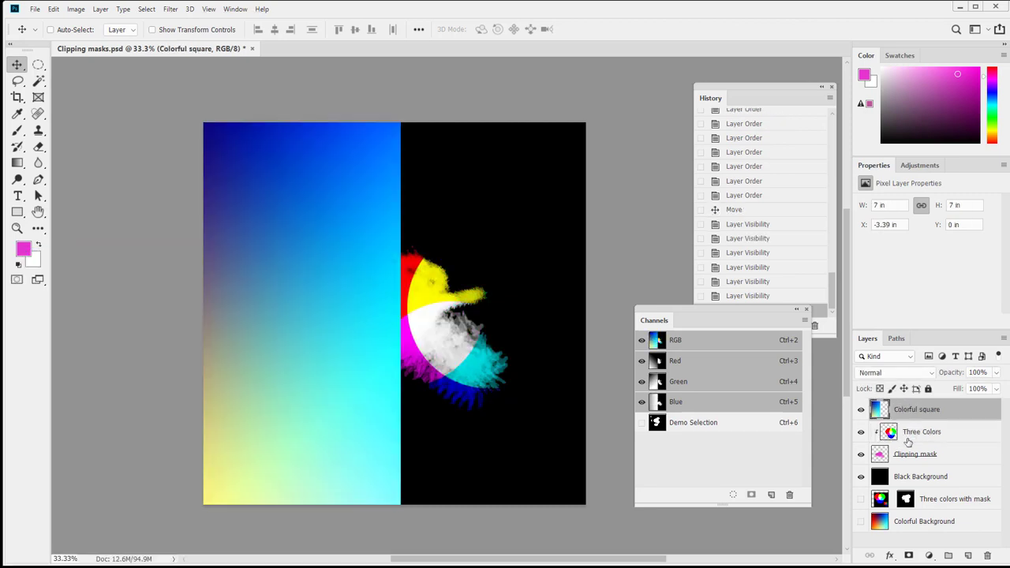
alt+click(907, 442)
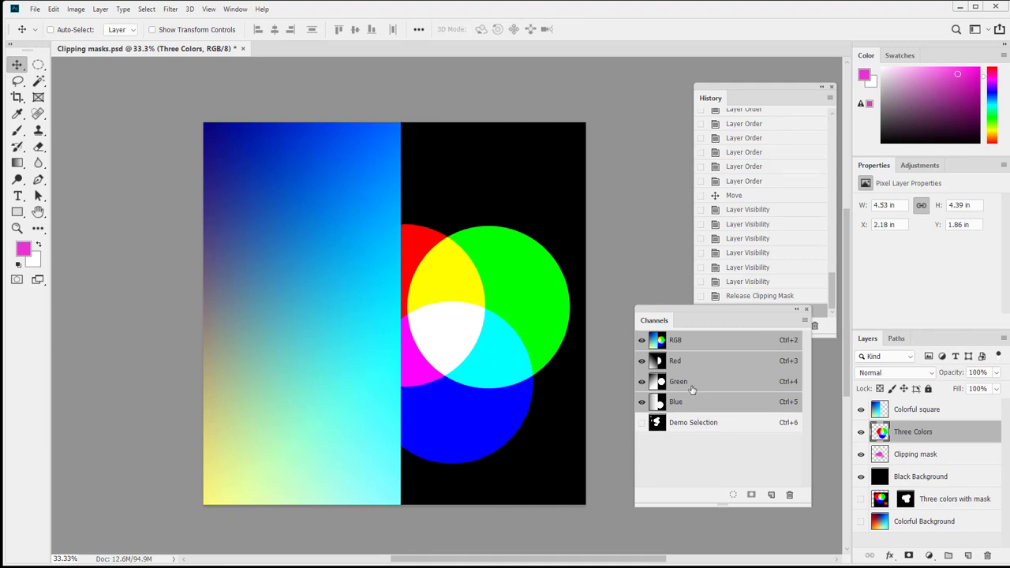
click(877, 408)
drag(368, 308, 554, 307)
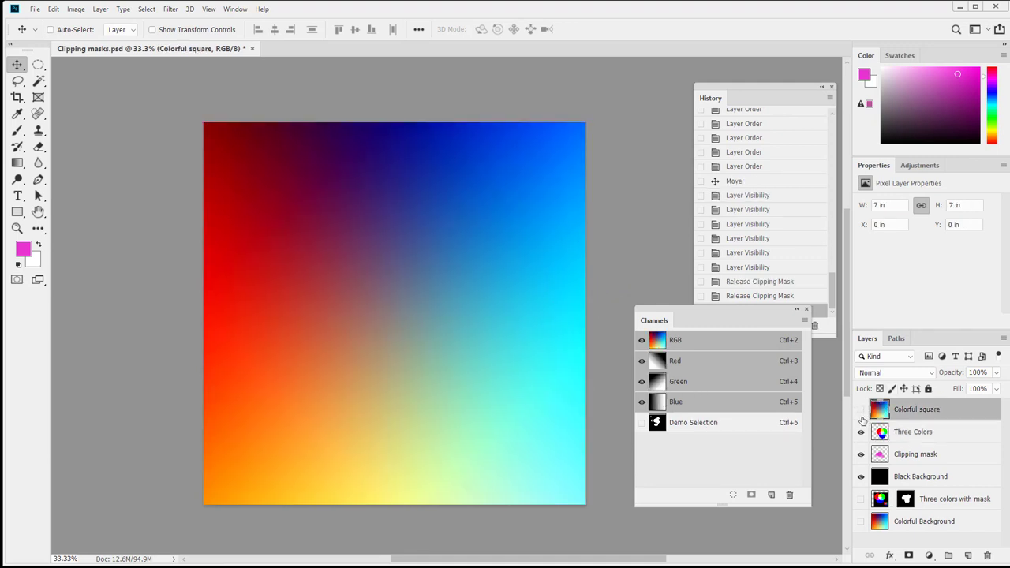
Move Three Colors to X 0.64 in, Y 0.89 in and hide both it and Colorful square, leaving the painted shape showing
click(860, 409)
click(877, 436)
drag(361, 319, 302, 289)
click(861, 431)
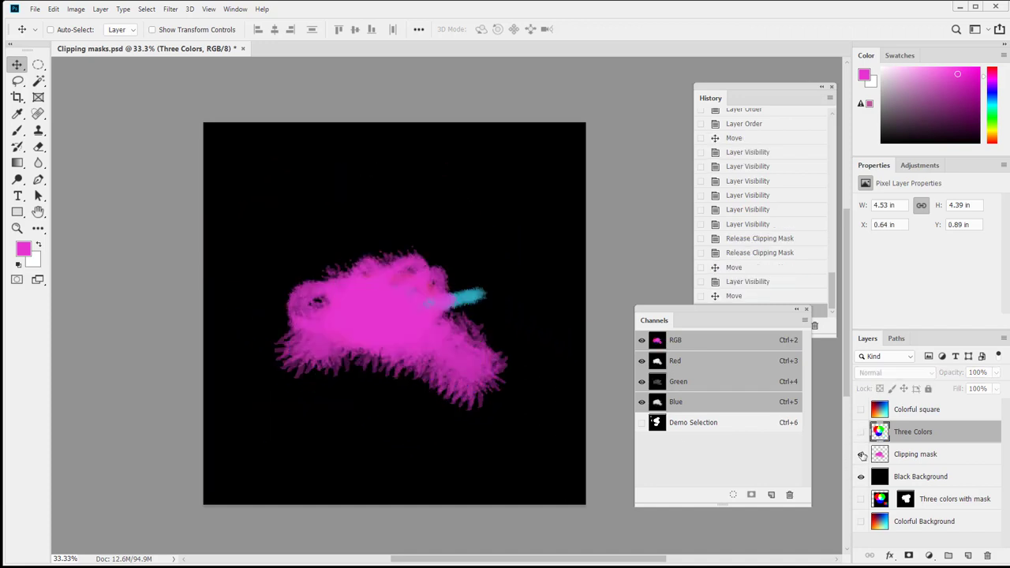
click(860, 455)
click(860, 454)
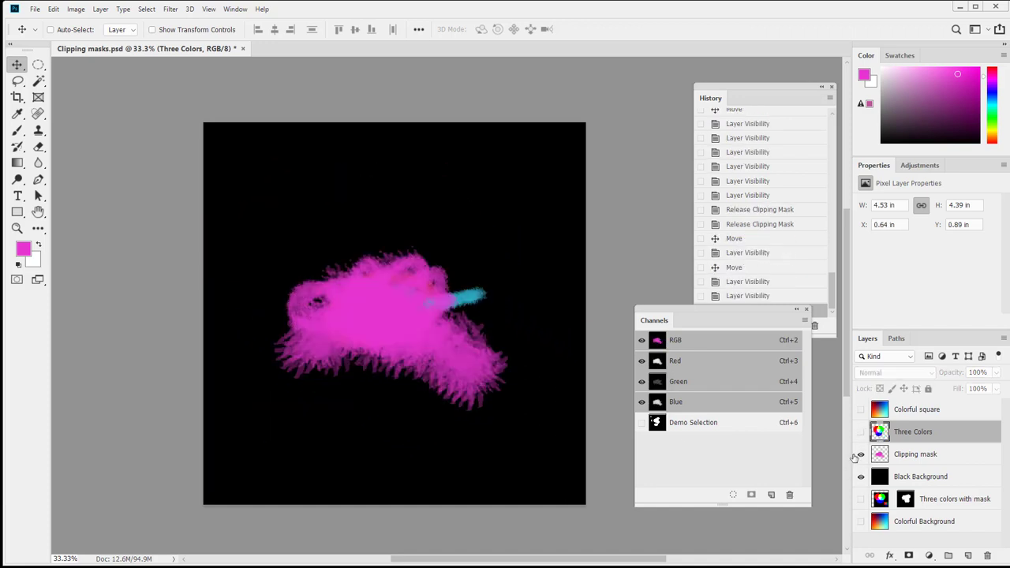
Add yellow 12 pt Impact text reading "HELLO MJC!" above the painted shape
key(t)
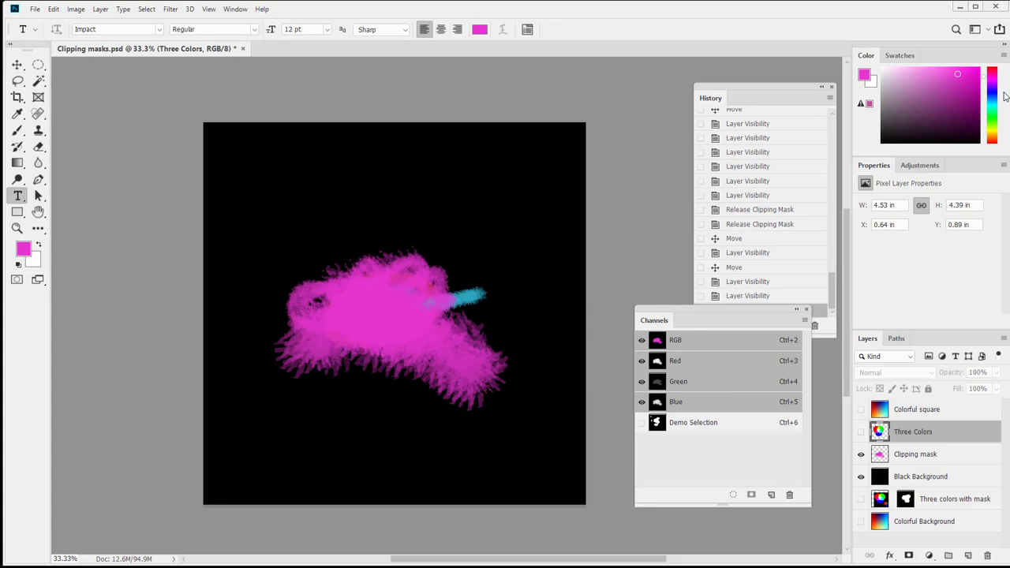
drag(994, 112, 994, 134)
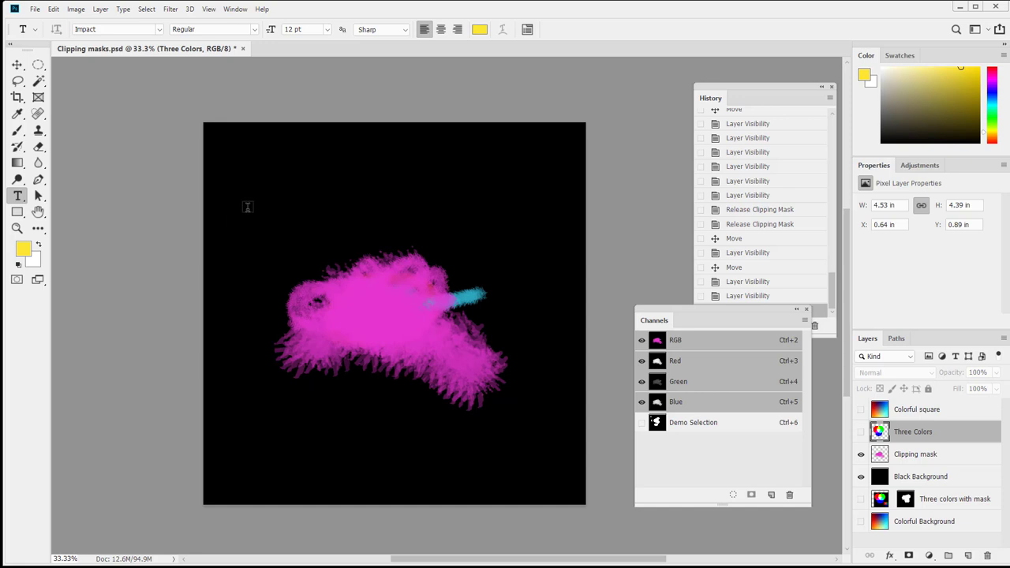
click(247, 208)
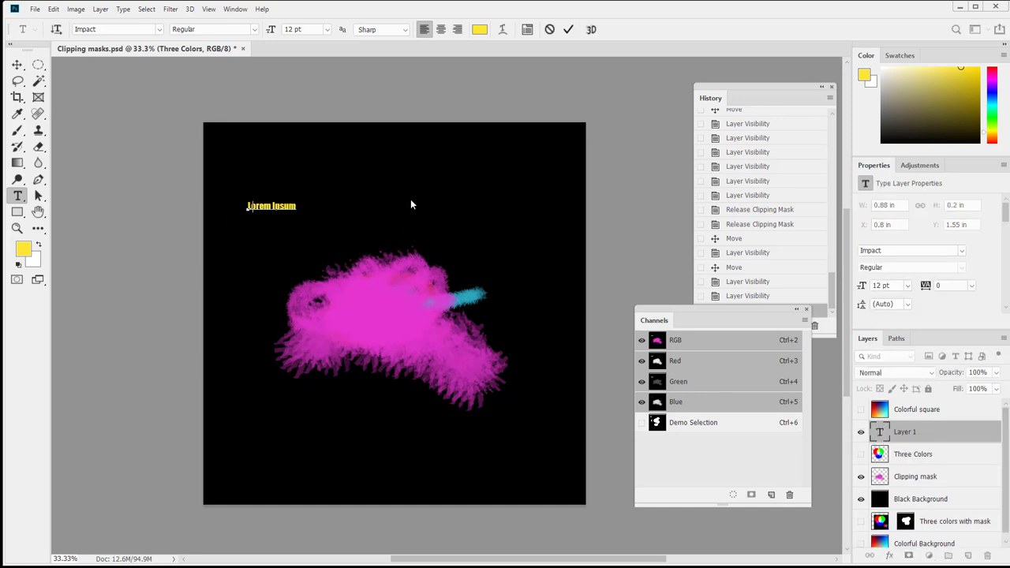
text(HELLO M)
text(IC!)
Scale the HELLO MJC! text up to 128.3 pt and place it across the painted shape at X 0.67 in, Y 2.23 in
click(17, 64)
key(ctrl+t)
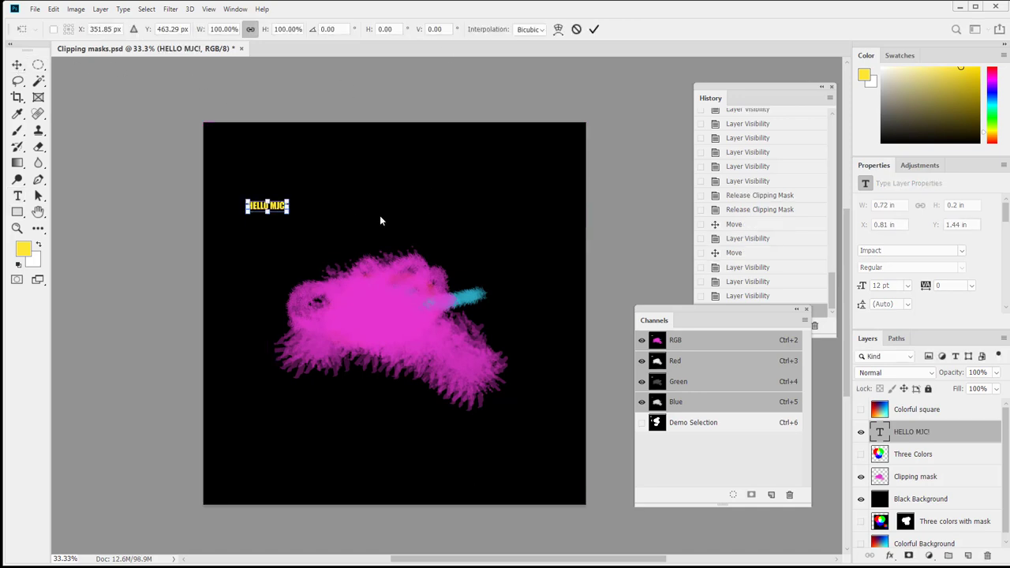
drag(289, 213, 556, 320)
drag(485, 248, 478, 292)
key(Return)
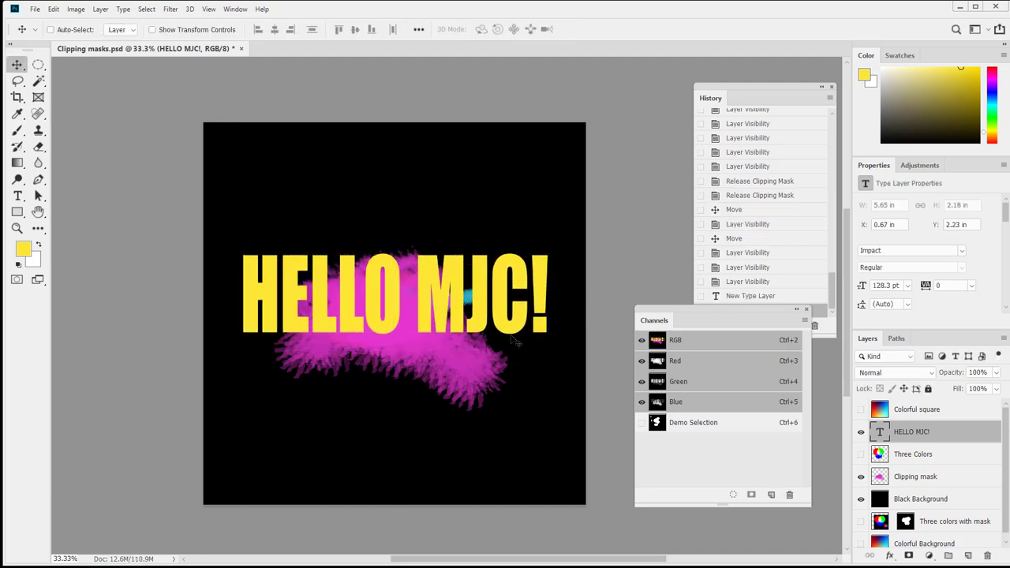
mouse_move(903, 440)
mouse_down()
mouse_move(904, 467)
mouse_move(907, 430)
mouse_up()
alt+click(908, 442)
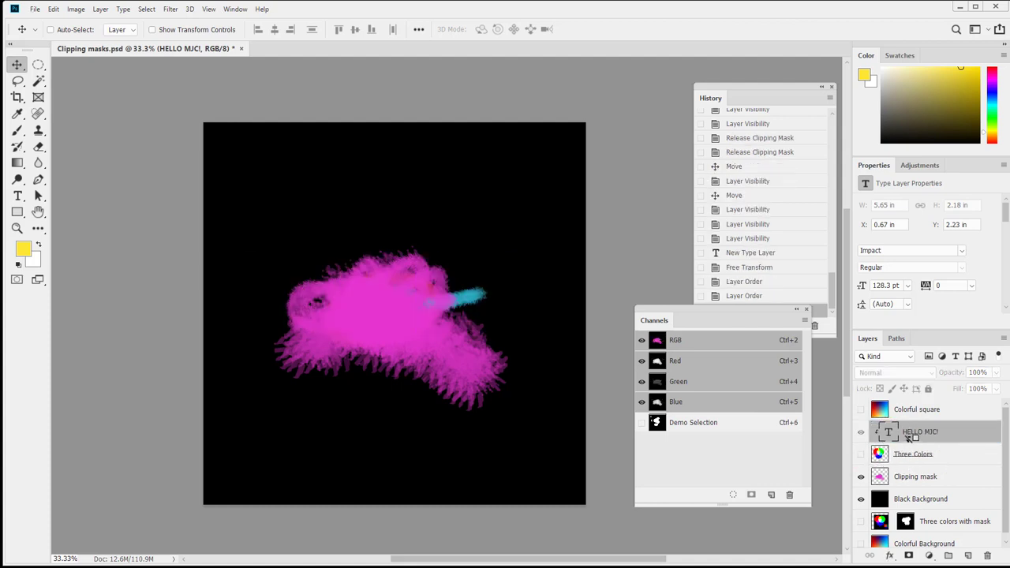
alt+click(908, 442)
Place HELLO MJC! directly above the "Clipping mask" layer, clip it to that layer and move the text to X 0.65 in, Y 2.76 in
drag(905, 440, 899, 465)
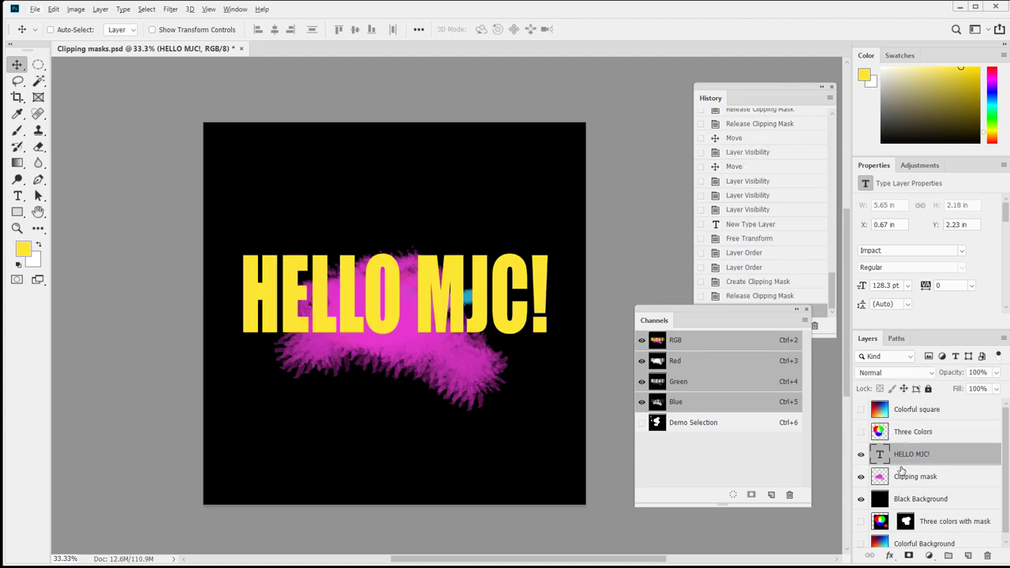
alt+click(939, 464)
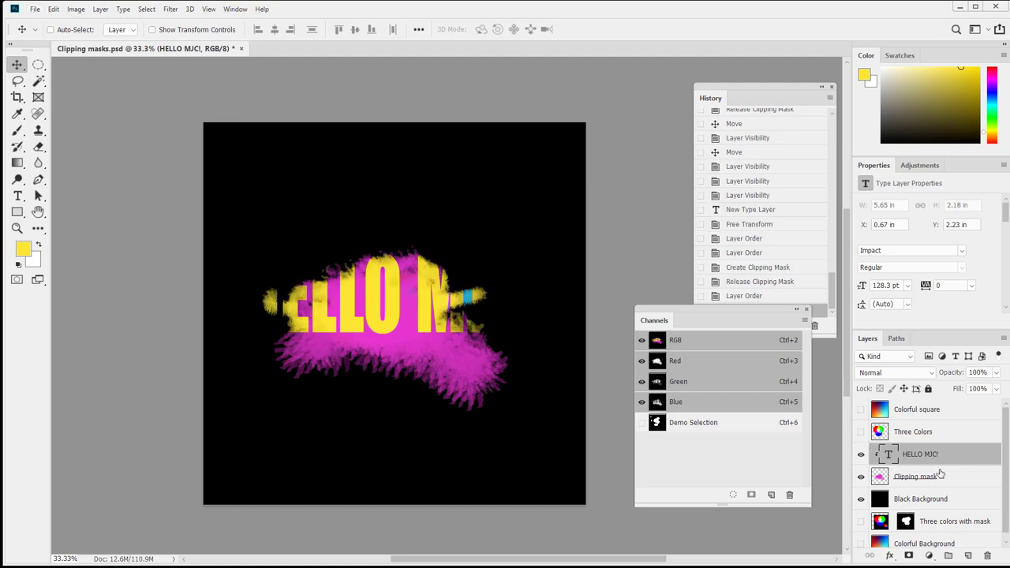
drag(433, 350, 355, 351)
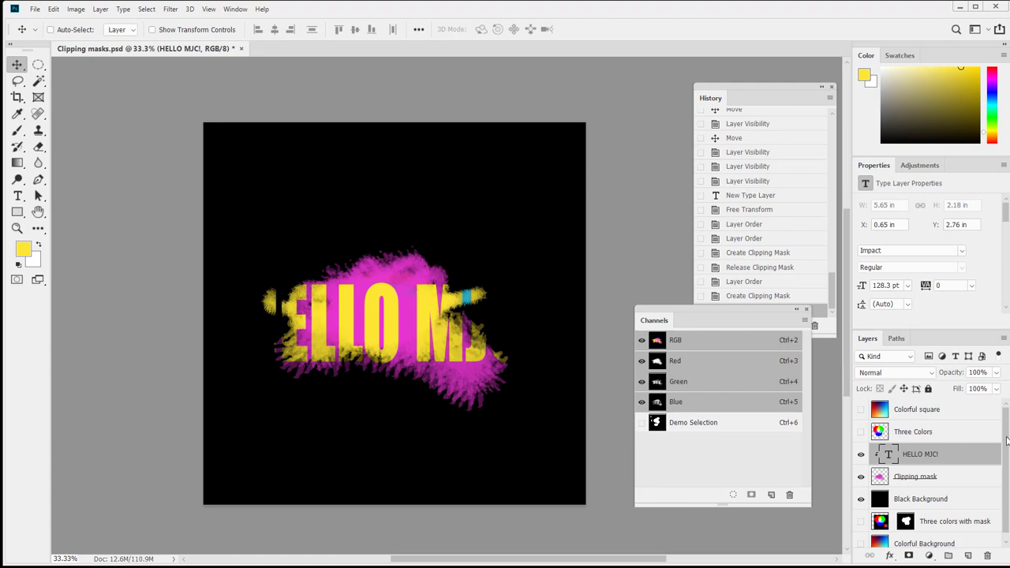
Place HELLO MJC! beneath the "Clipping mask" layer and clip that painted layer to the text
drag(919, 458, 926, 481)
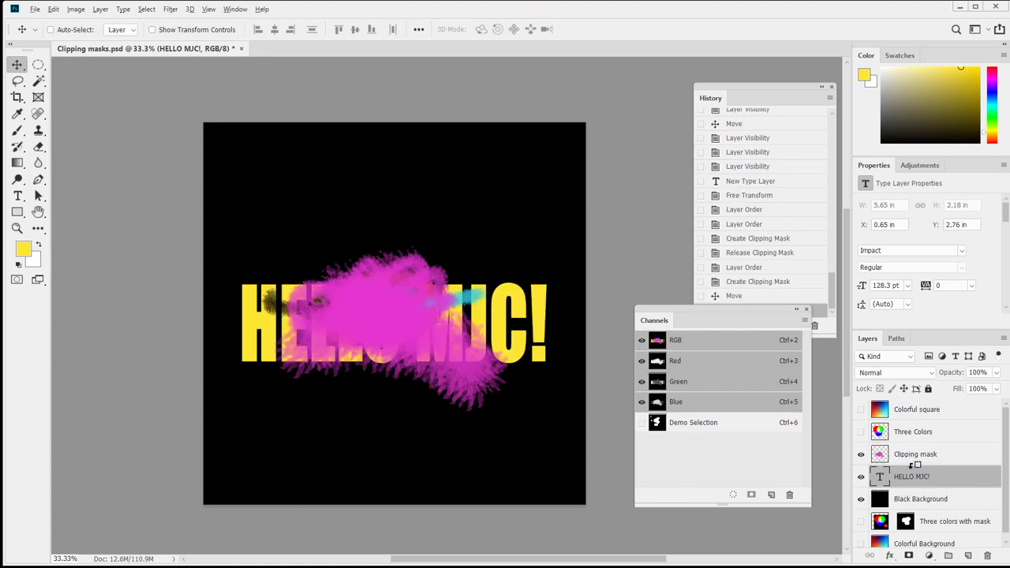
alt+click(914, 463)
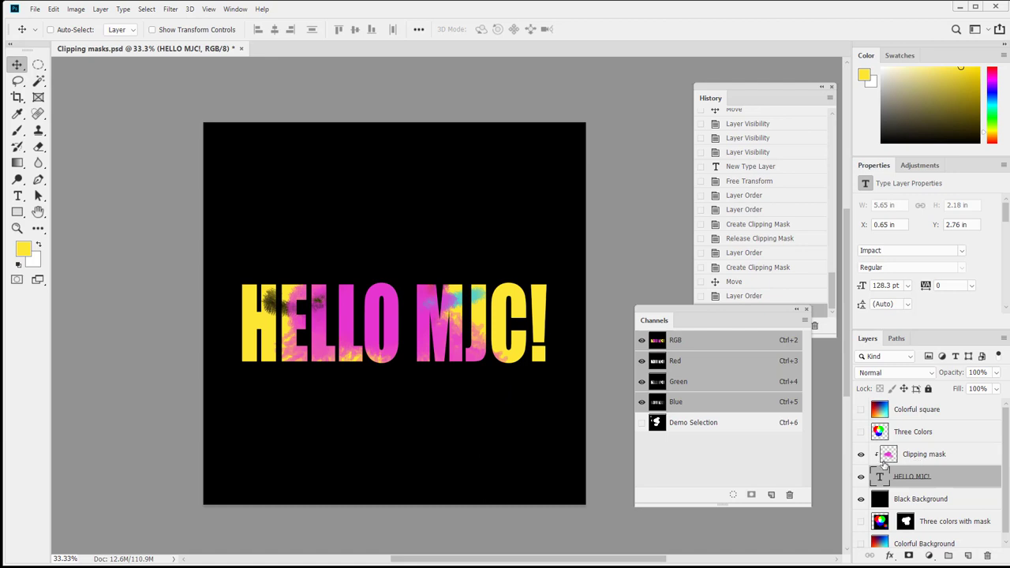
Move the HELLO MJC! text to X 0.7 in, Y 2.73 in and the clipped painted layer to X -0.15 in, Y 1.48 in
drag(370, 330, 270, 350)
click(894, 455)
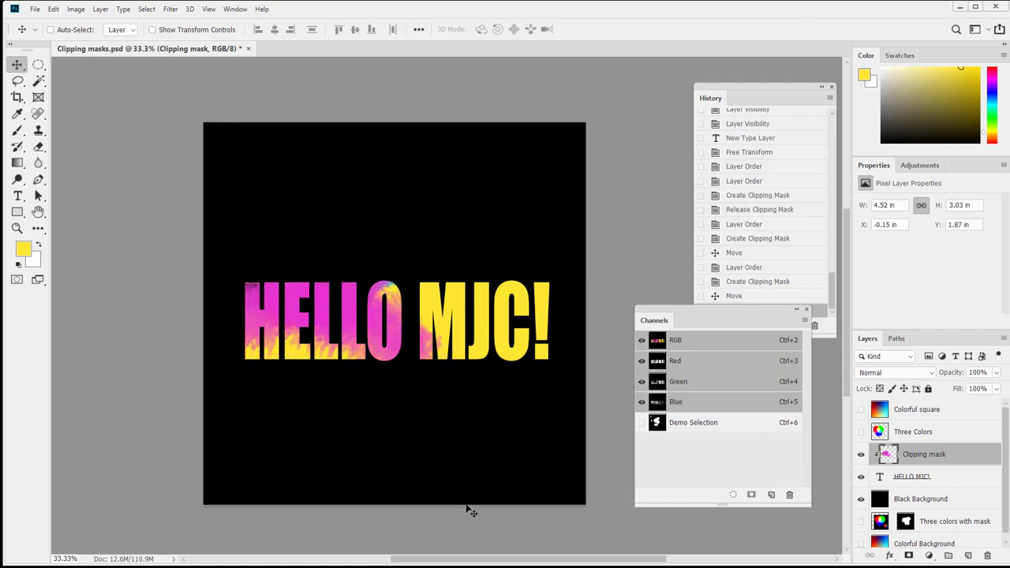
drag(280, 307, 274, 281)
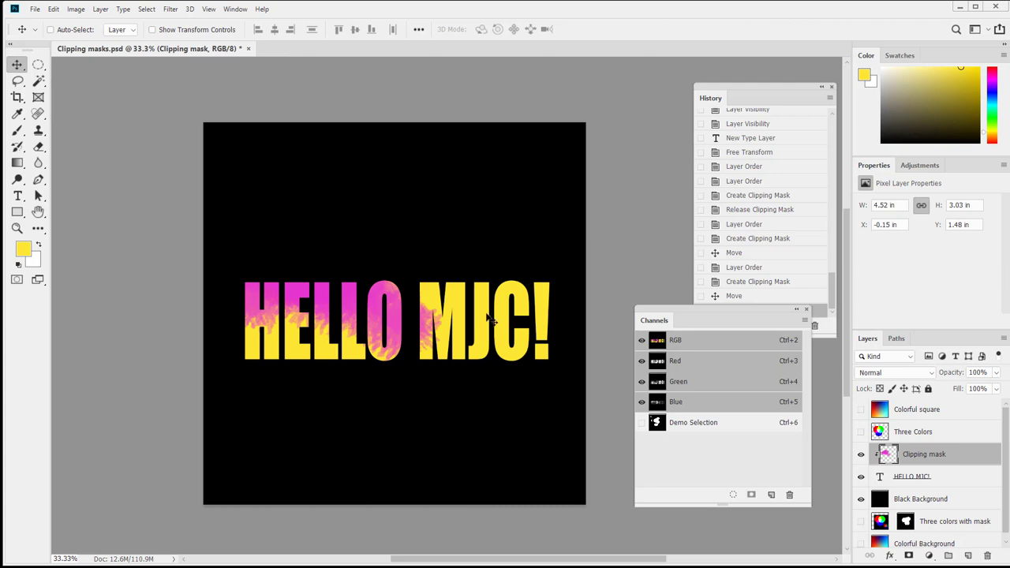
Show Colorful square, place it beneath Three Colors and clip it to the HELLO MJC! text
click(860, 409)
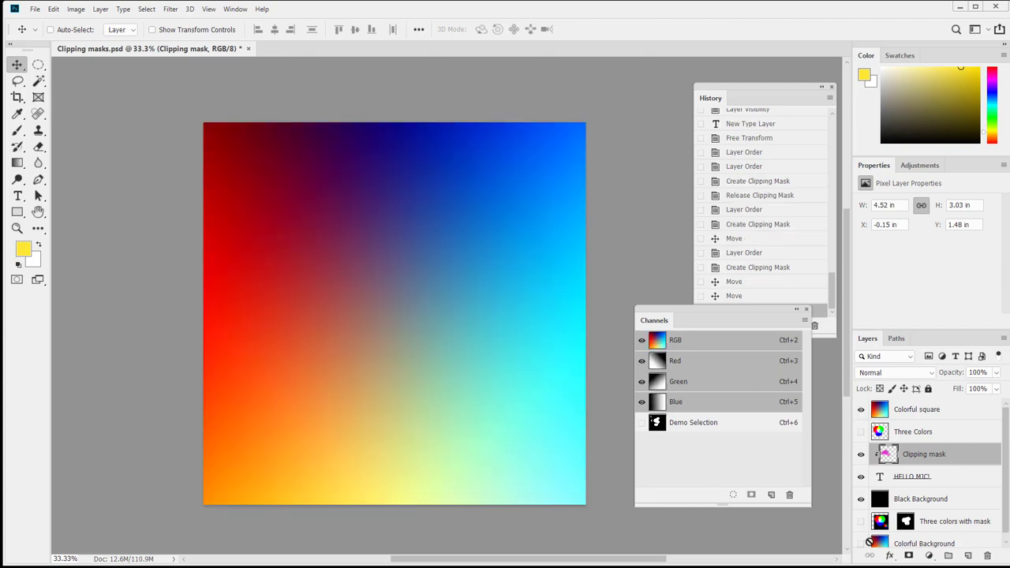
drag(903, 409, 904, 442)
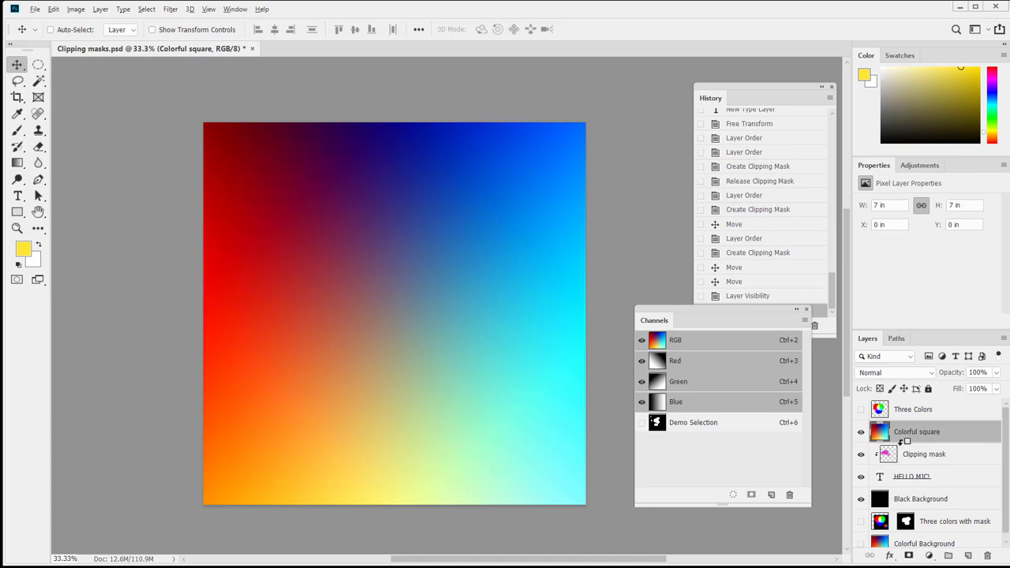
alt+click(900, 443)
Place the painted "Clipping mask" layer above Colorful square in the clipping group and move it to X 1.66 in, Y 1.34 in
drag(897, 457, 894, 428)
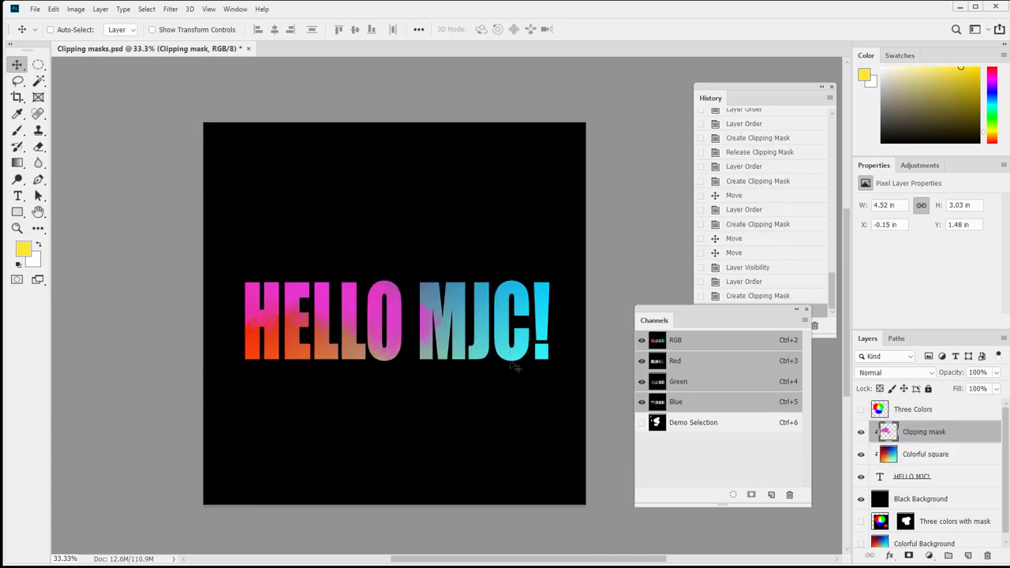
drag(340, 314, 436, 307)
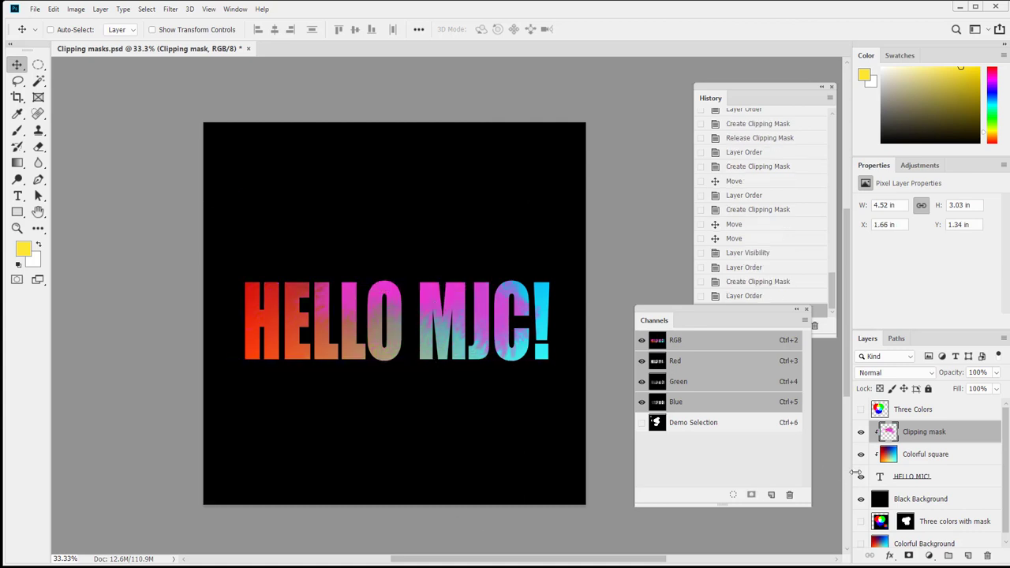
Change the HELLO MJC! text's font to Ink Free and move it to X -0.32 in, Y 2.17 in
click(918, 477)
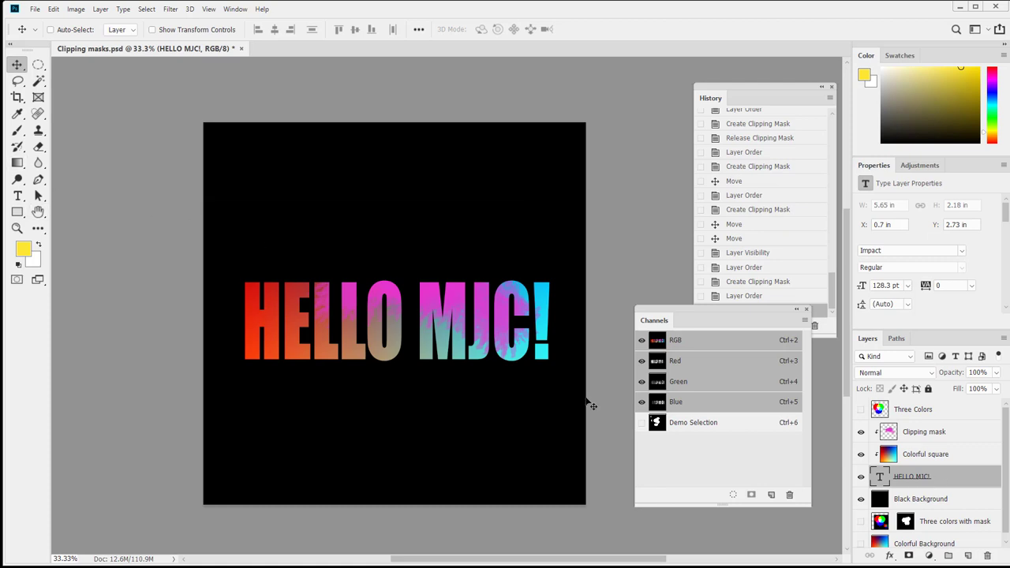
key(t)
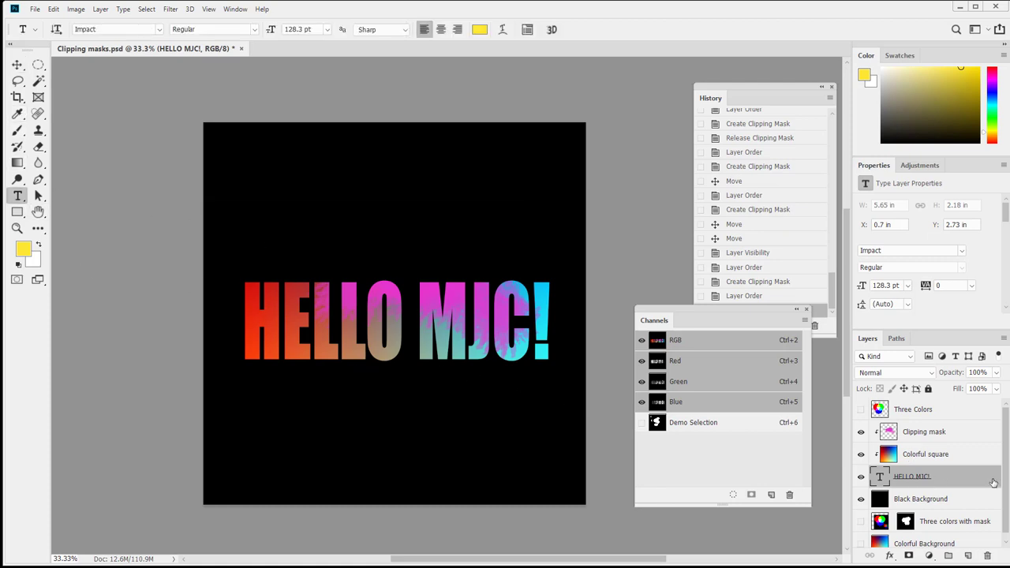
click(416, 328)
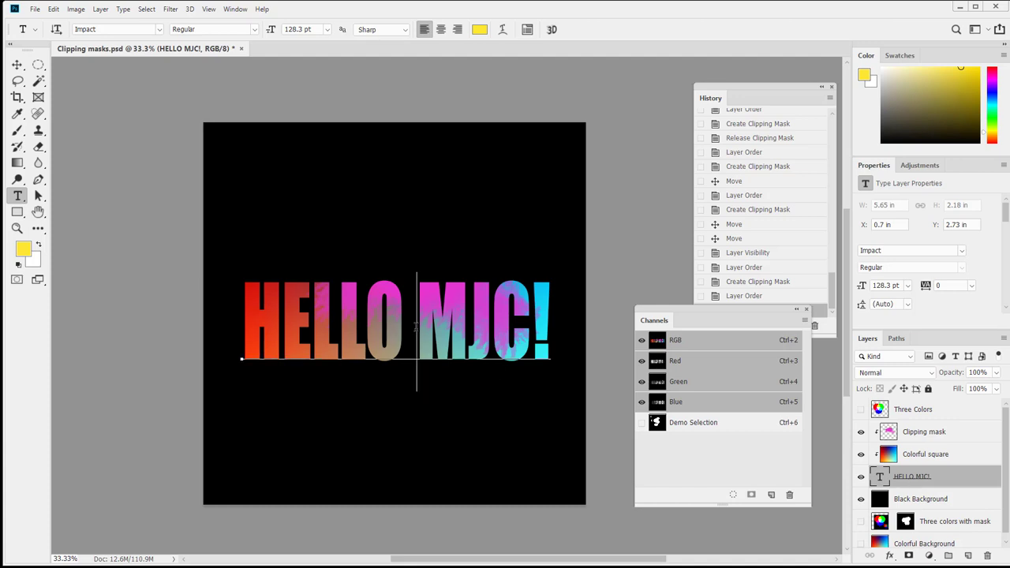
key(ctrl+a)
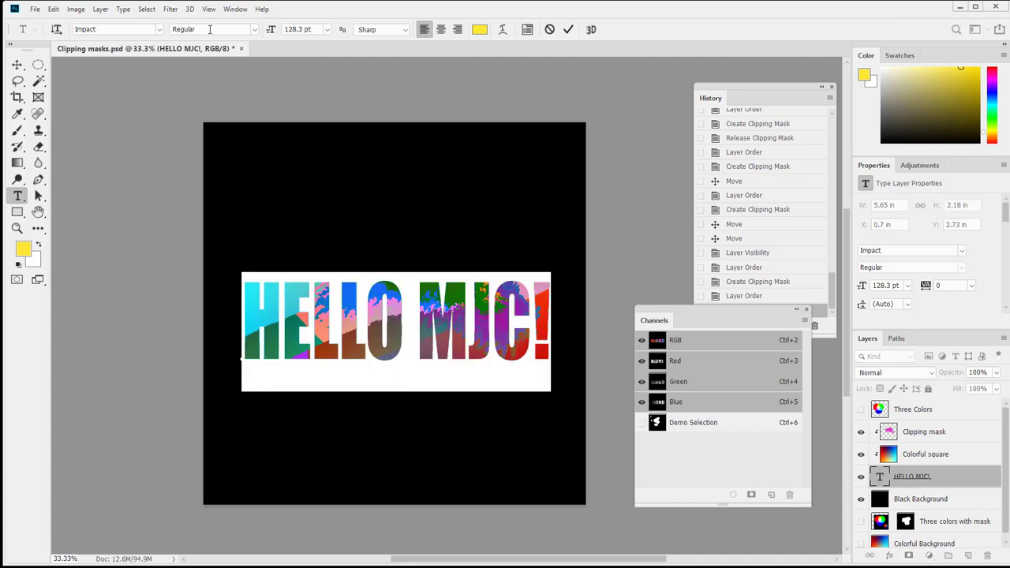
click(160, 29)
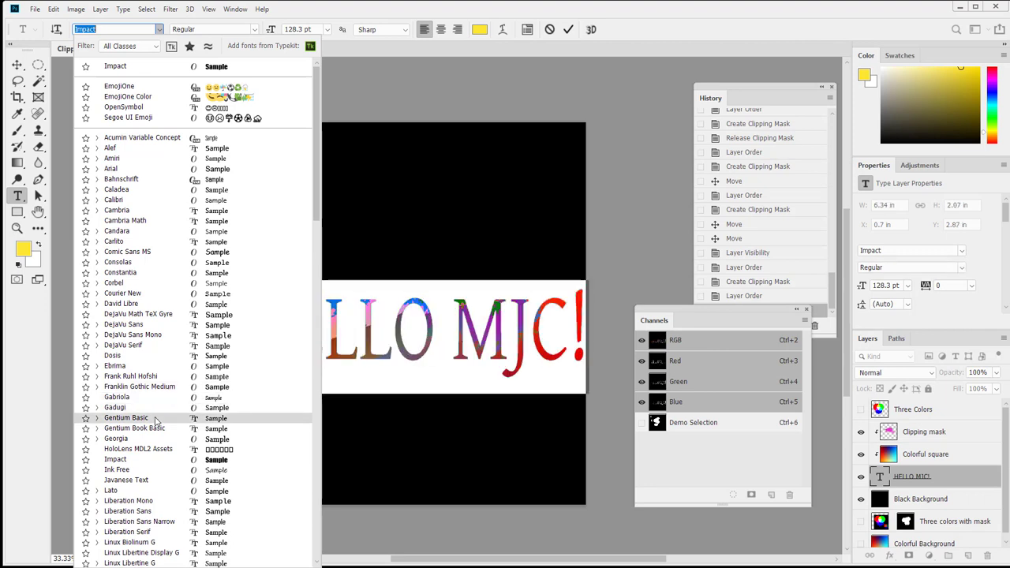
click(154, 469)
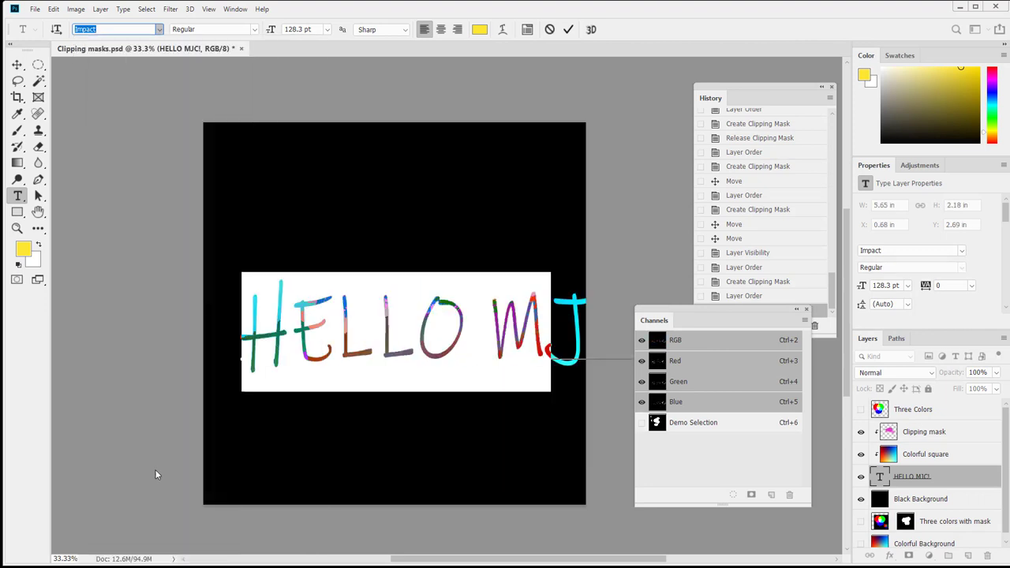
click(17, 64)
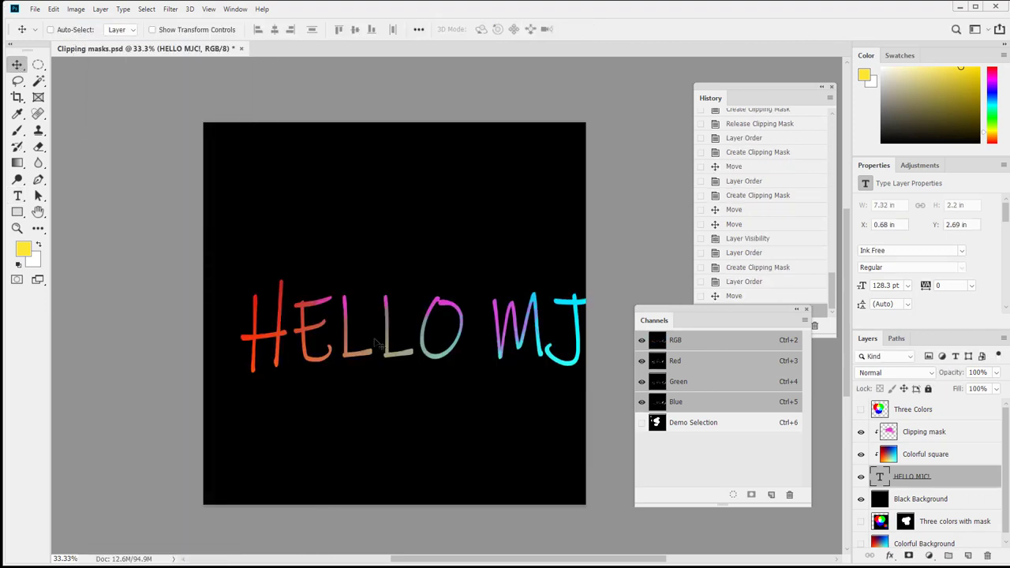
drag(372, 344, 316, 318)
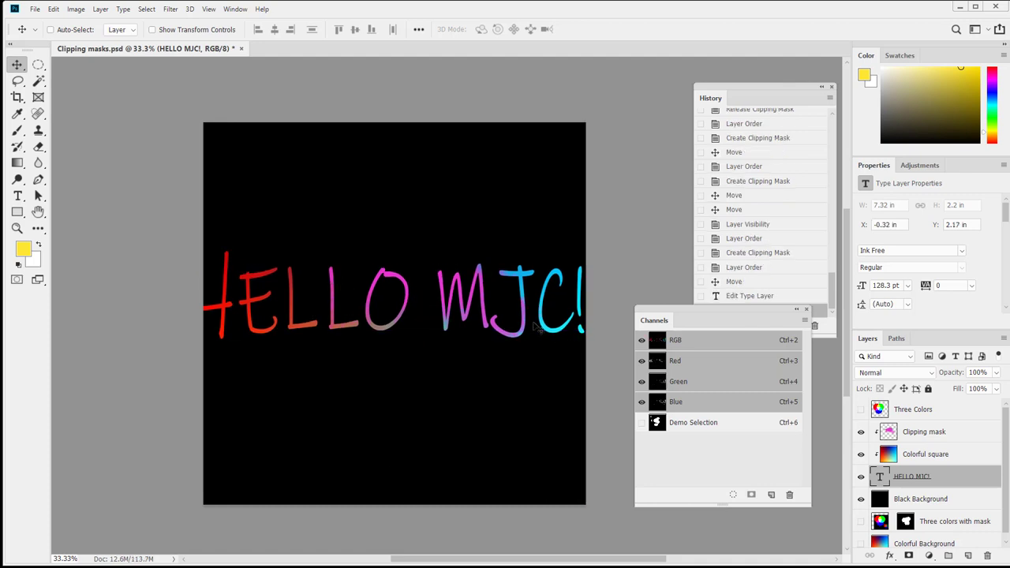
Lower the opacity of the clipped Colorful square layer to 48%
click(889, 455)
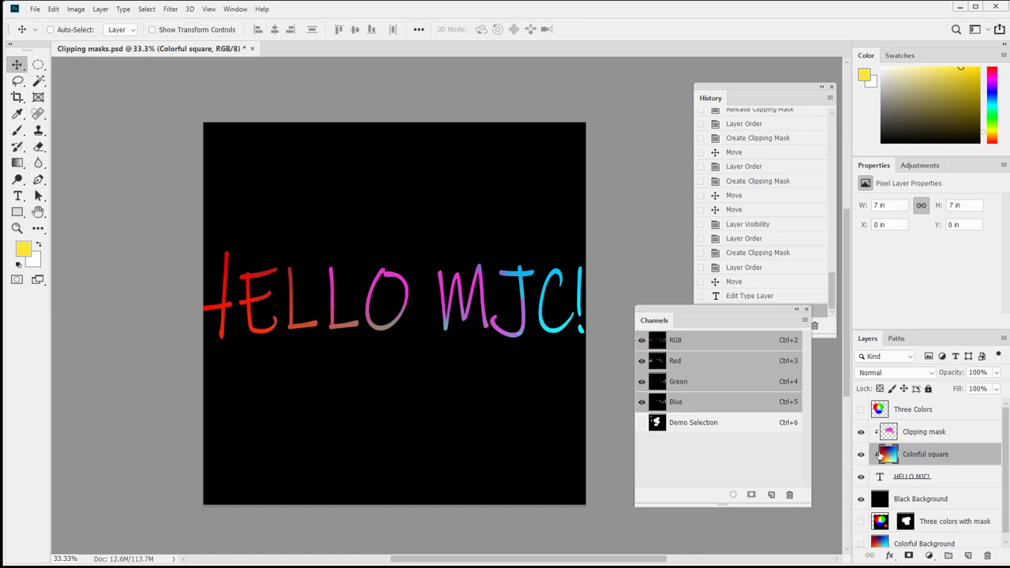
click(995, 374)
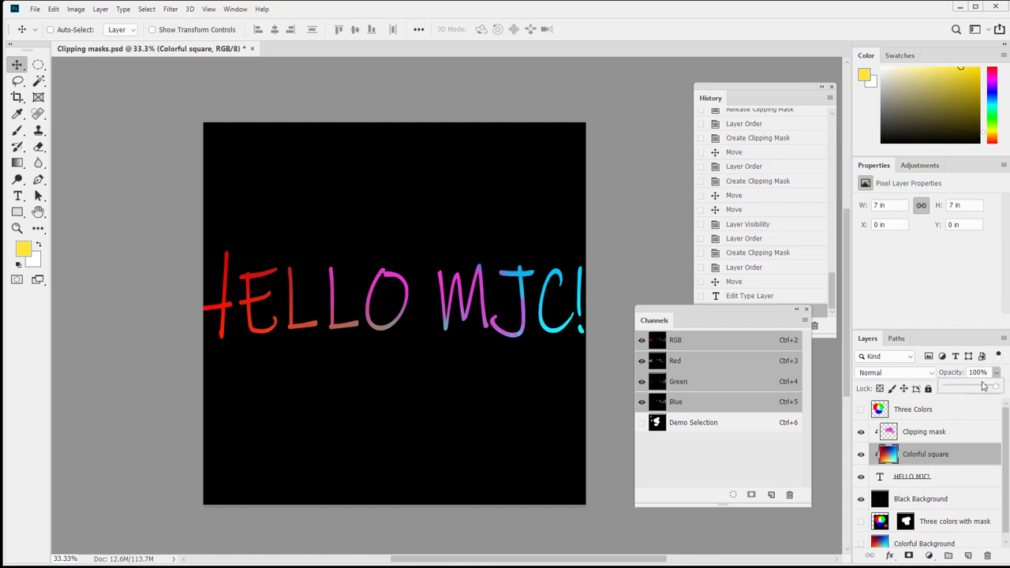
click(969, 388)
mouse_move(969, 389)
mouse_down()
mouse_move(1000, 392)
mouse_move(971, 400)
mouse_up()
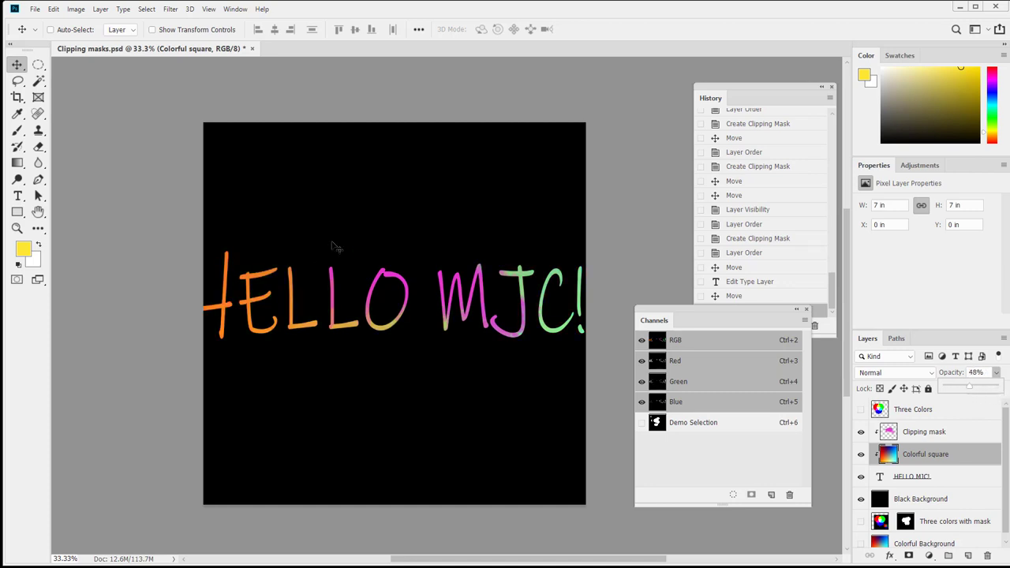
Scale the HELLO MJC! text to 82.51% width and 95.46% height, and move it to X 0.35 in, Y 2.22 in
click(919, 476)
key(ctrl+t)
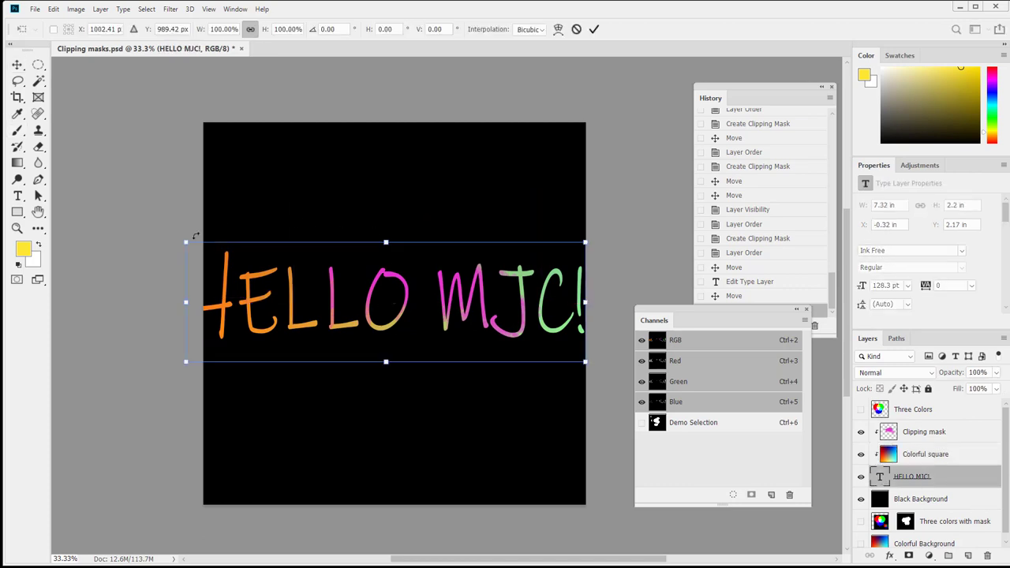
drag(184, 243, 221, 246)
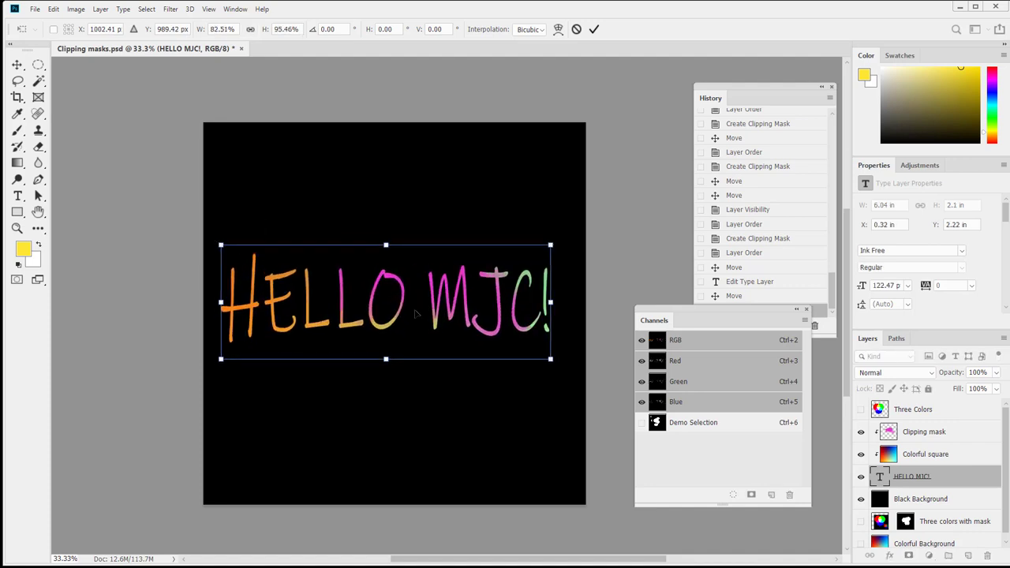
key(Return)
mouse_move(433, 306)
mouse_down()
mouse_move(449, 304)
mouse_move(435, 315)
mouse_move(437, 306)
mouse_up()
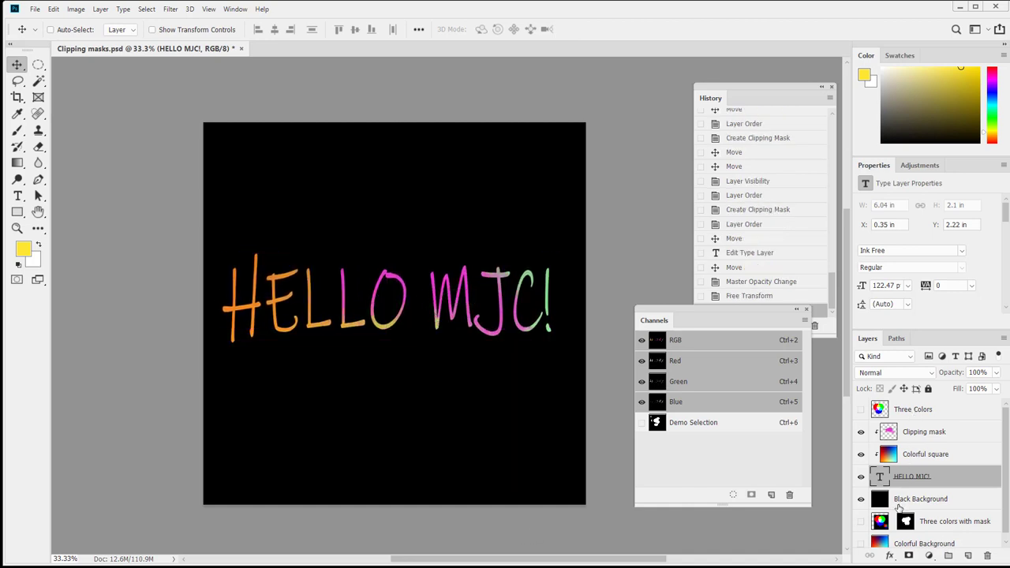
click(924, 433)
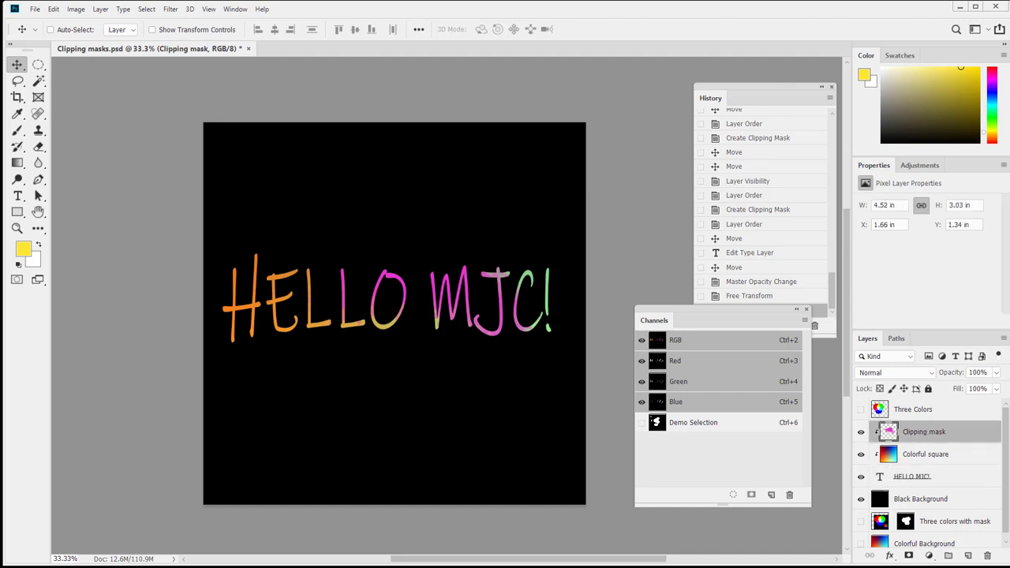
click(1003, 338)
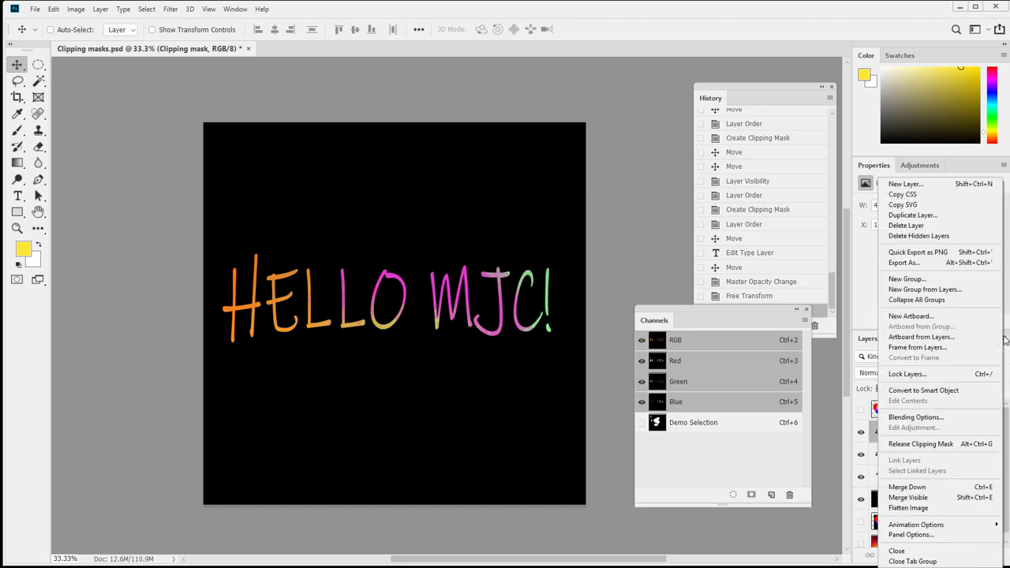
click(1004, 339)
click(1003, 341)
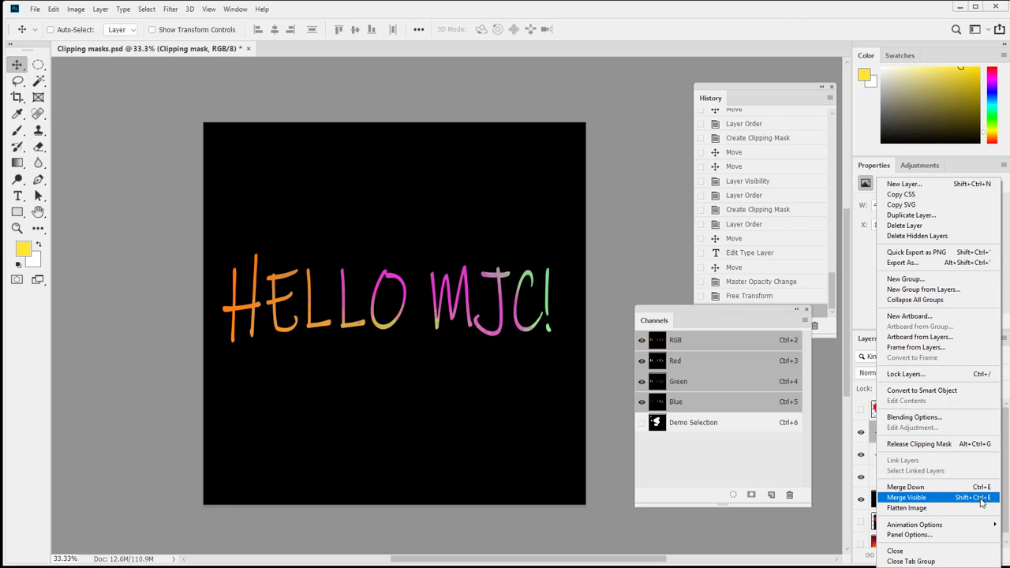
click(1003, 496)
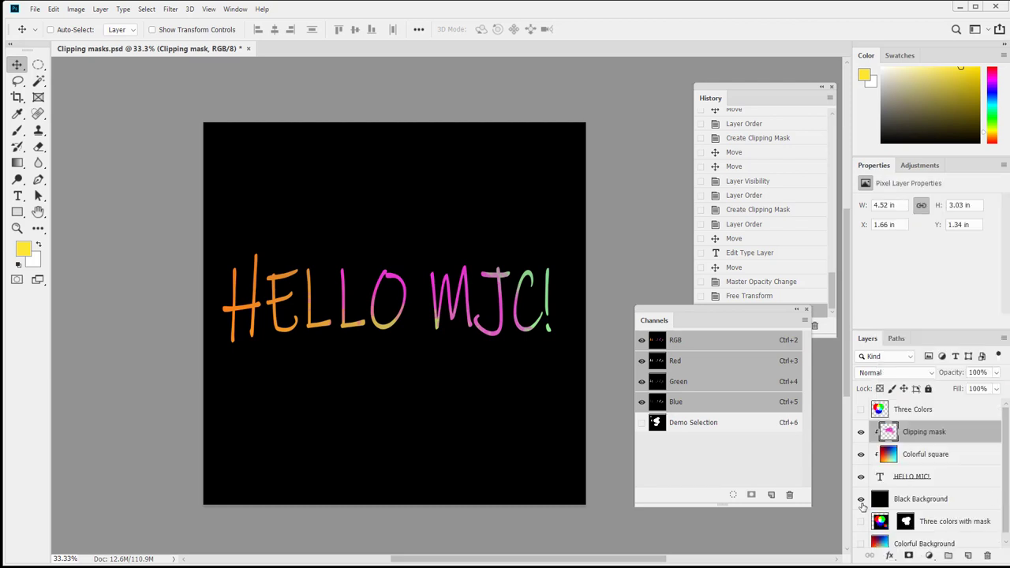
Hide Black Background and stamp the visible layers into a new layer above the "Clipping mask" layer
click(860, 500)
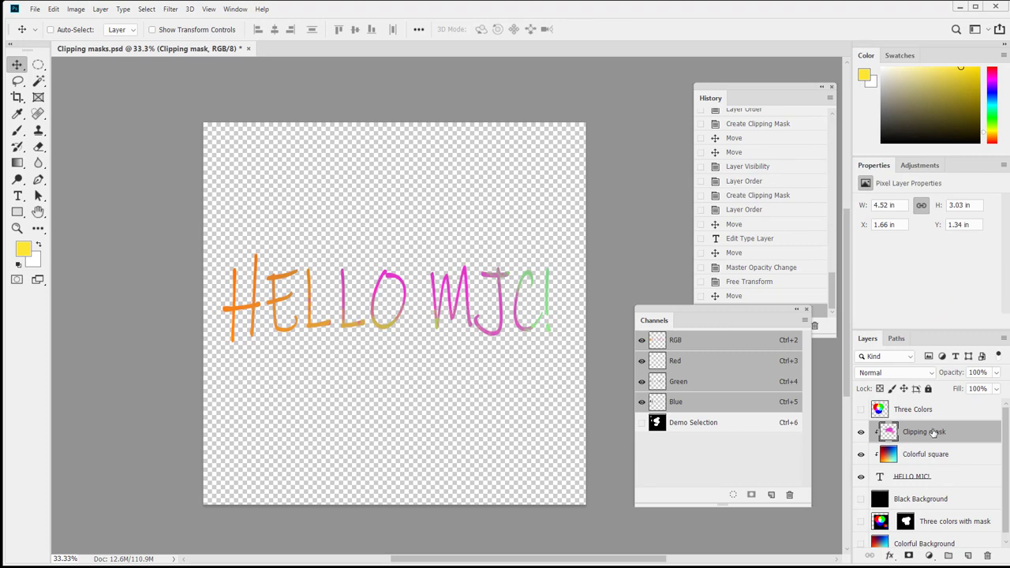
drag(929, 442, 929, 436)
key(ctrl+alt+shift+e)
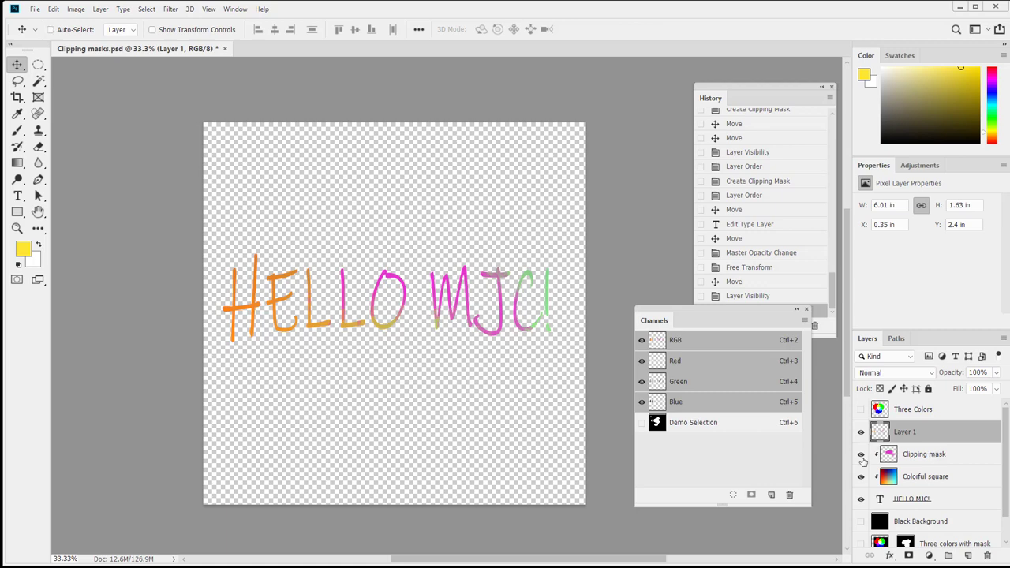
Hide the "Clipping mask", Colorful square and HELLO MJC! layers and move the stamped text to X 0.66 in, Y 3.67 in
drag(862, 461, 861, 513)
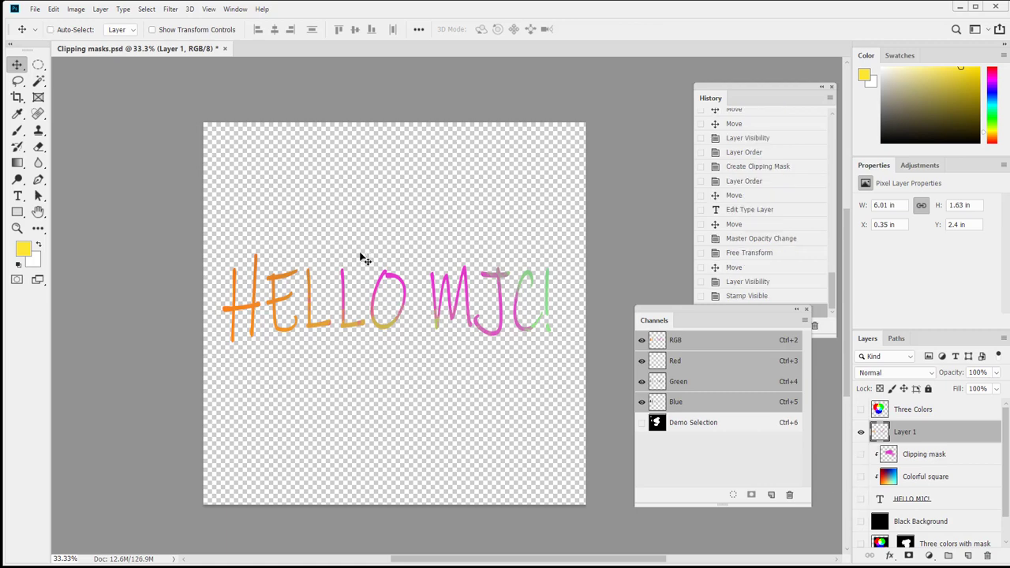
drag(365, 259, 382, 329)
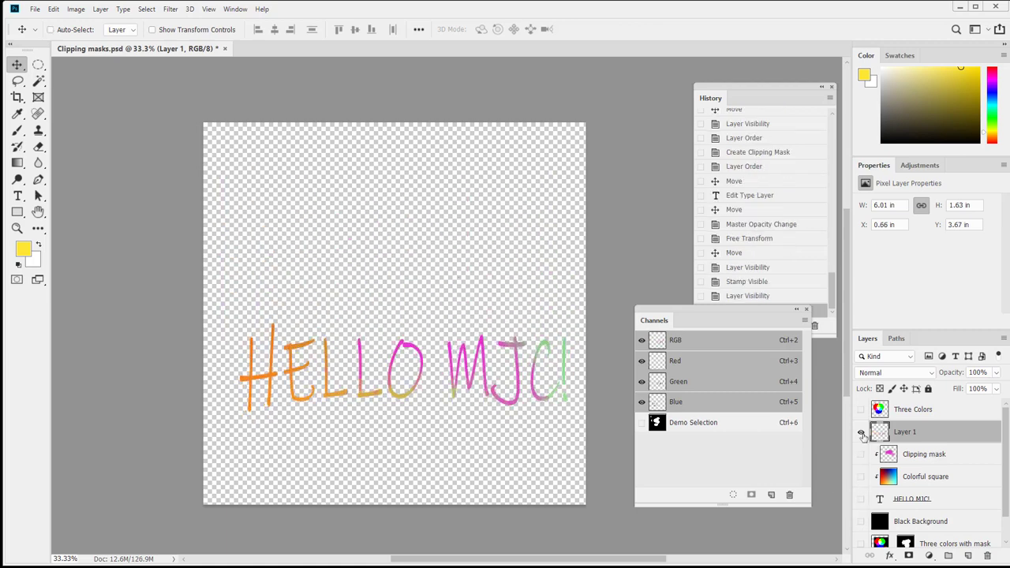
Show Black Background and the clipped text group's three layers, and move the stamped text to X 0.5 in, Y 4.71 in
click(861, 521)
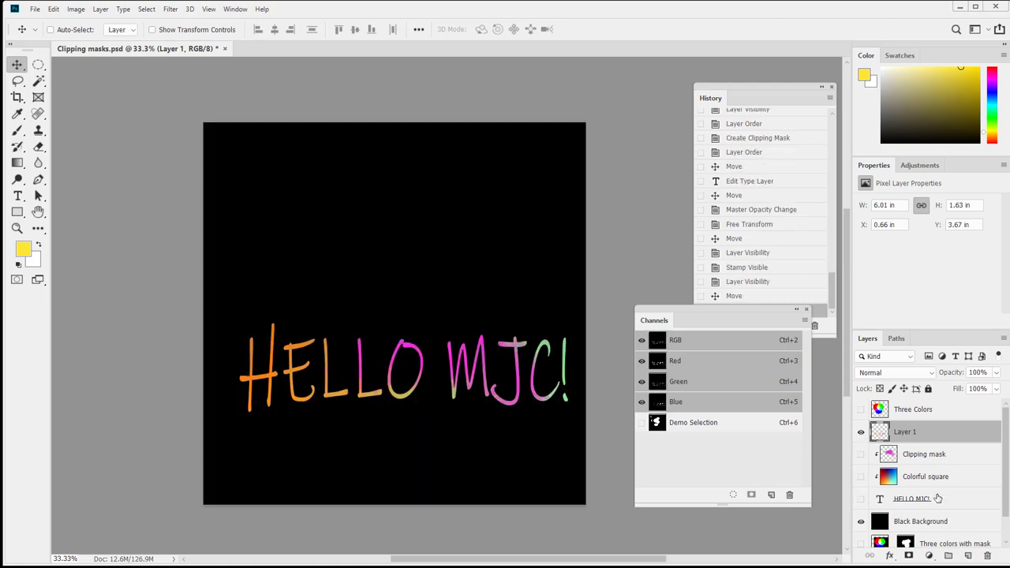
click(860, 454)
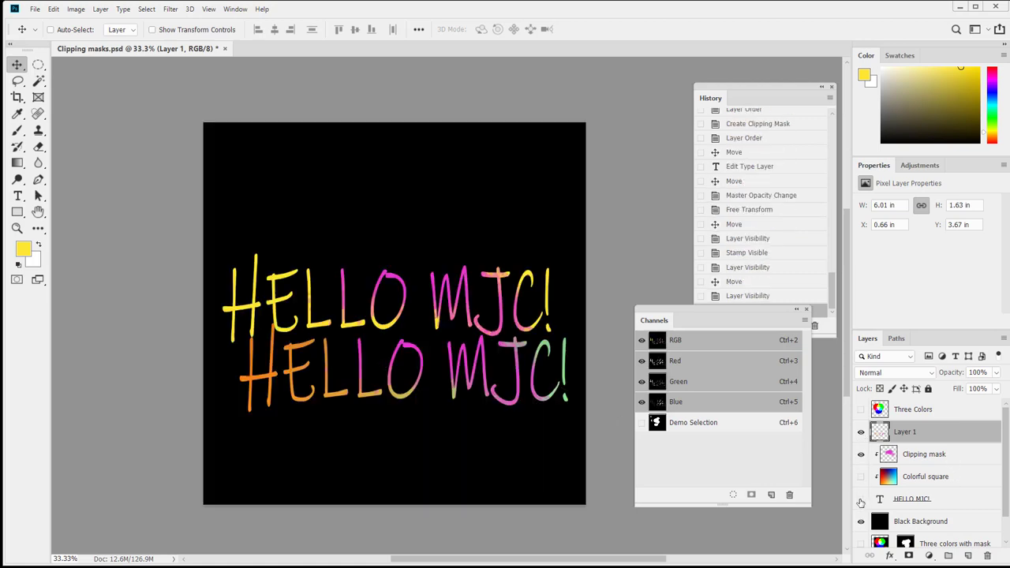
click(861, 501)
click(861, 502)
click(861, 478)
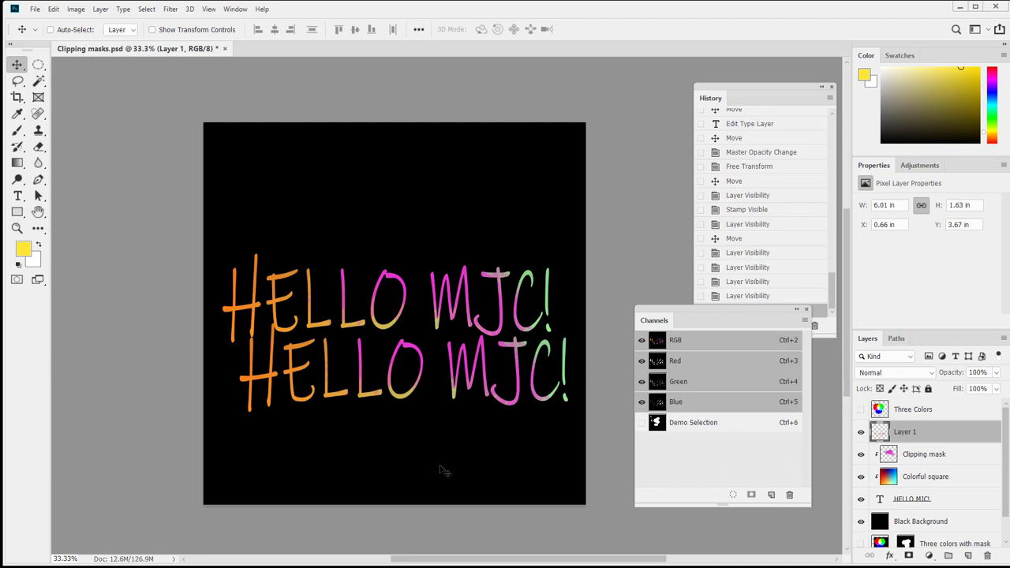
drag(379, 398, 371, 454)
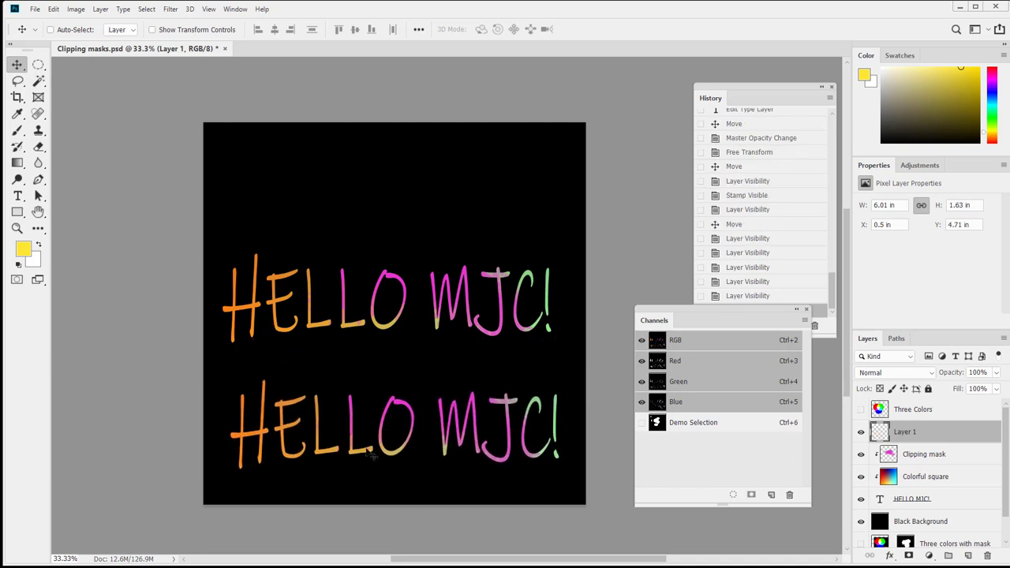
Try enlarging the stamped text layer to 640.80% and examine its edges, restoring its original size
key(ctrl+t)
drag(394, 380, 394, 91)
drag(426, 497, 402, 310)
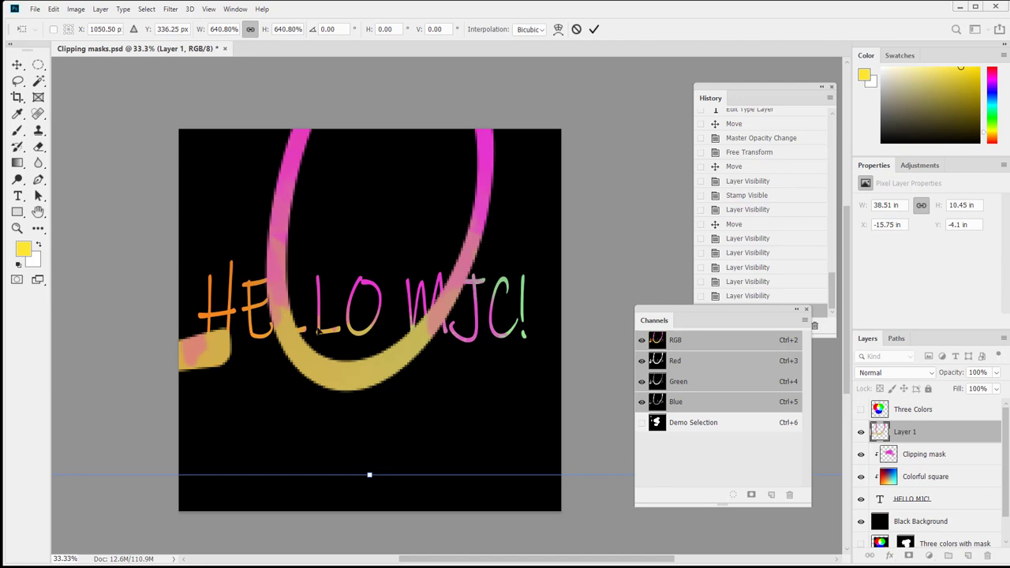
key(Return)
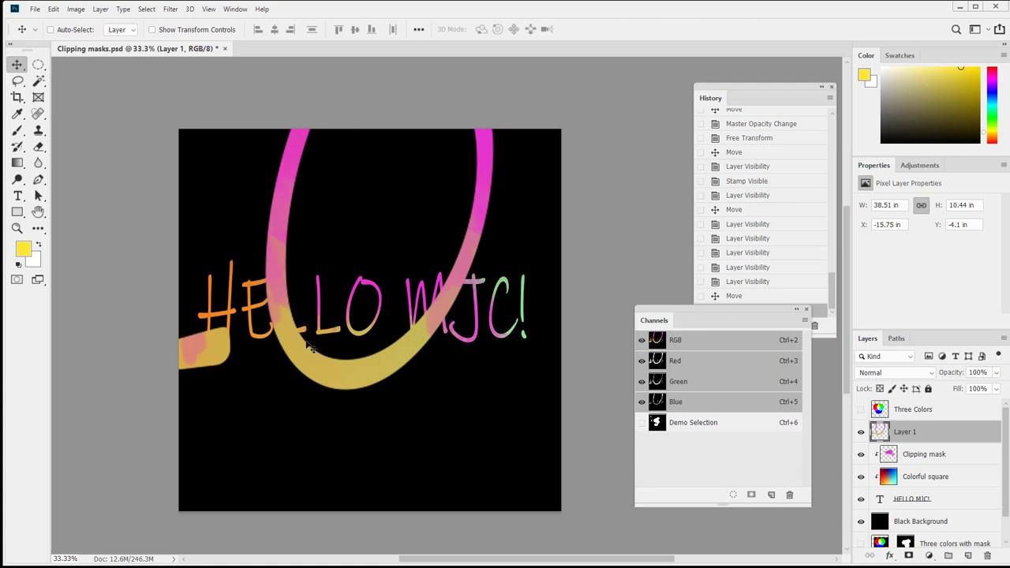
key(z)
drag(339, 354, 379, 399)
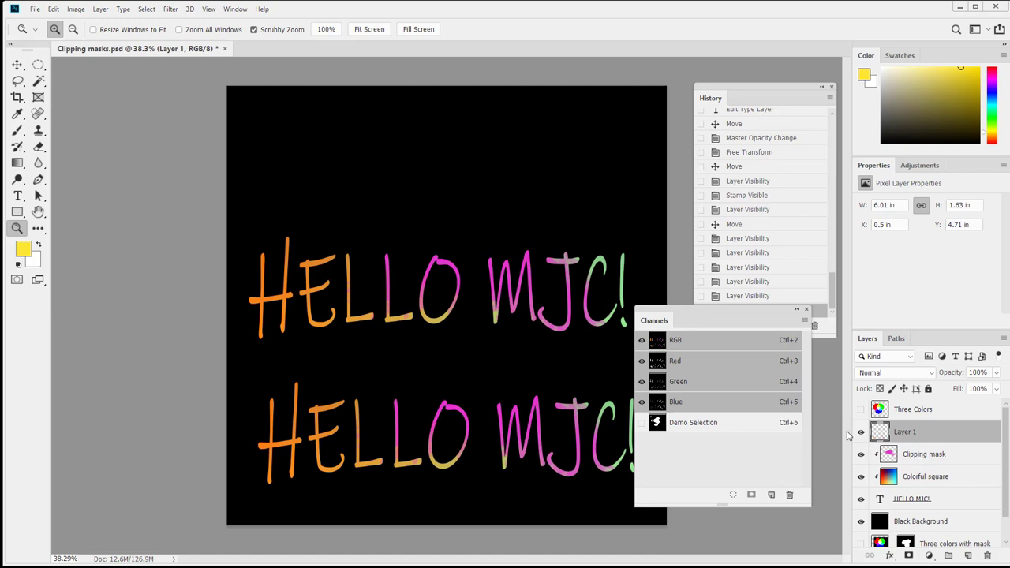
Rename the stamped layer as "Flat Text" and hide it
double_click(911, 433)
text(Flat Text)
key(Return)
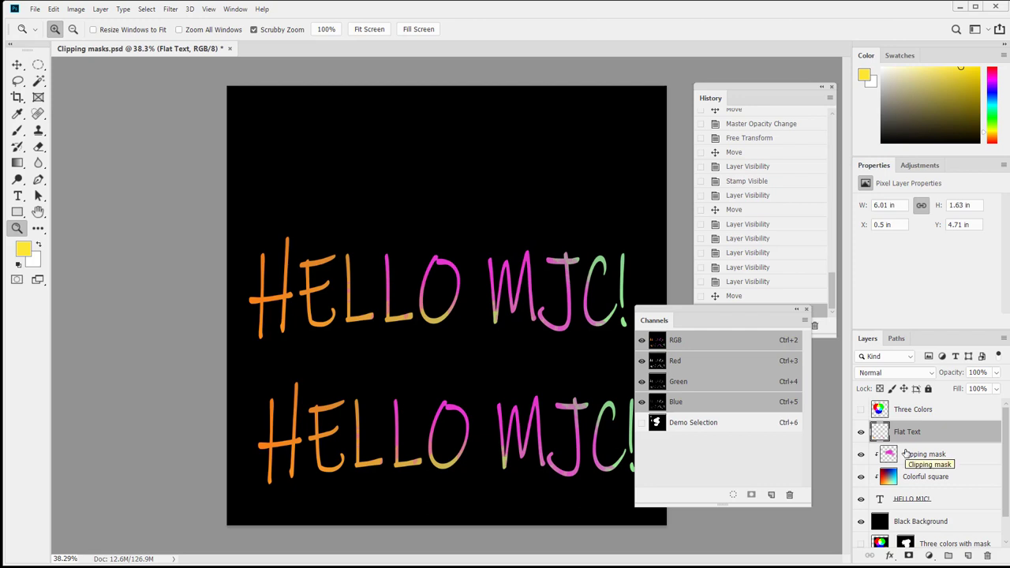
click(862, 432)
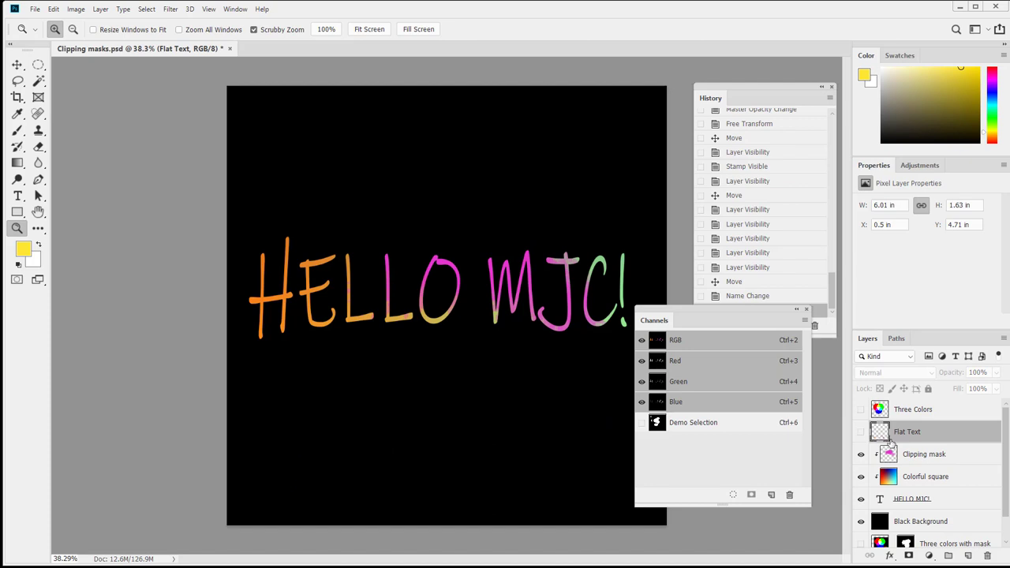
click(928, 556)
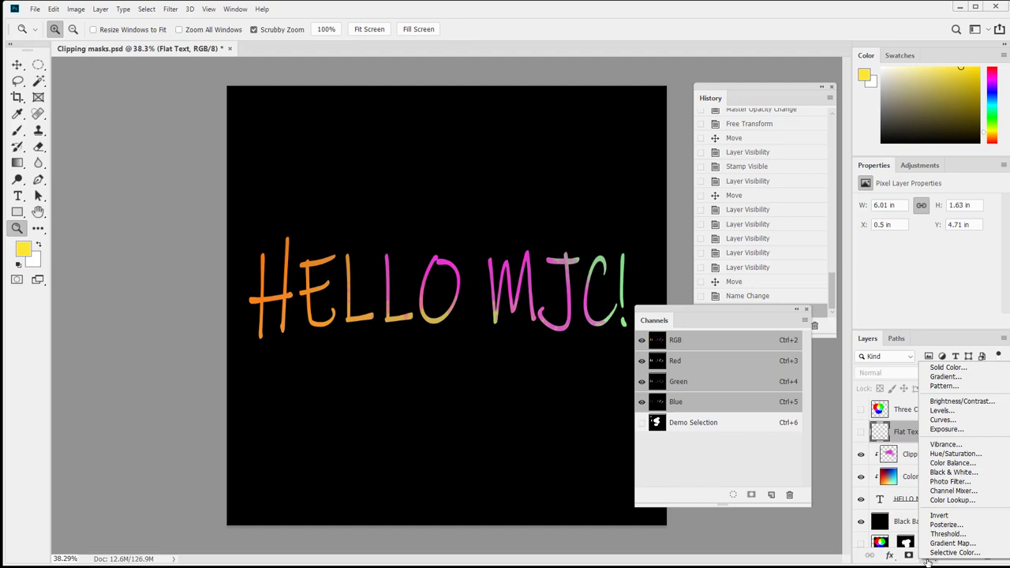
click(923, 344)
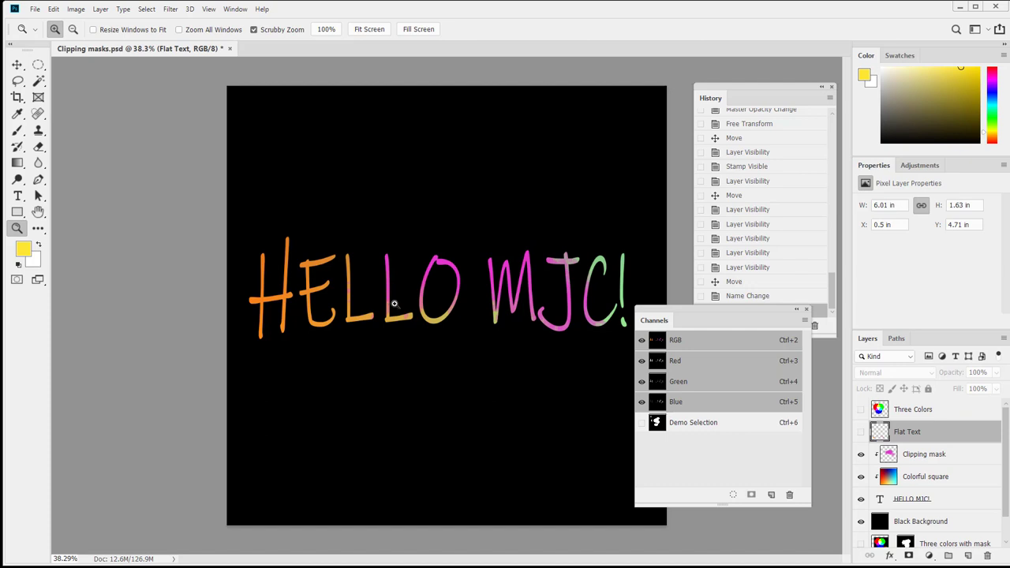